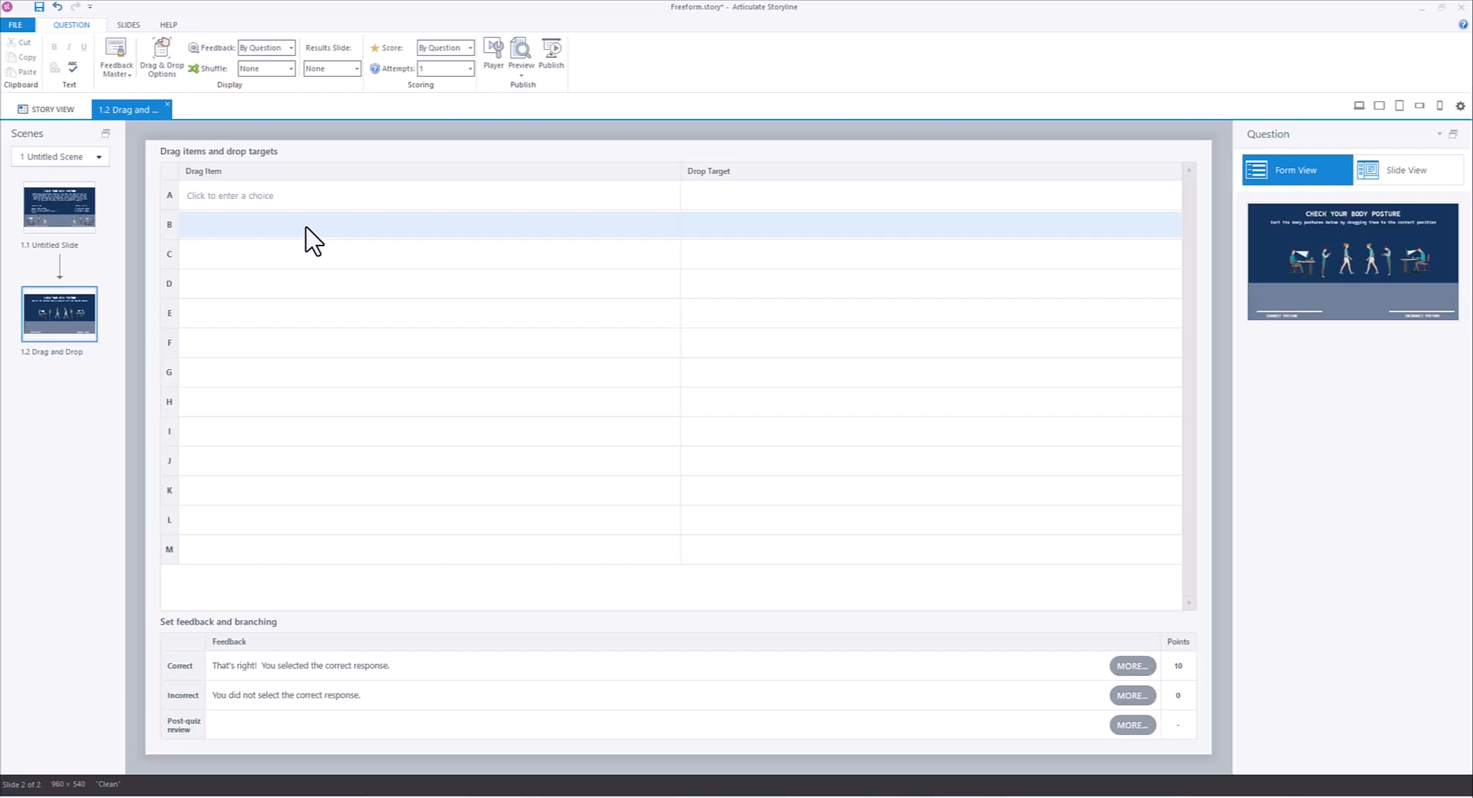
Assign Picture 1 - "Image 1.emf" as the drag item in row B
left_click(307, 230)
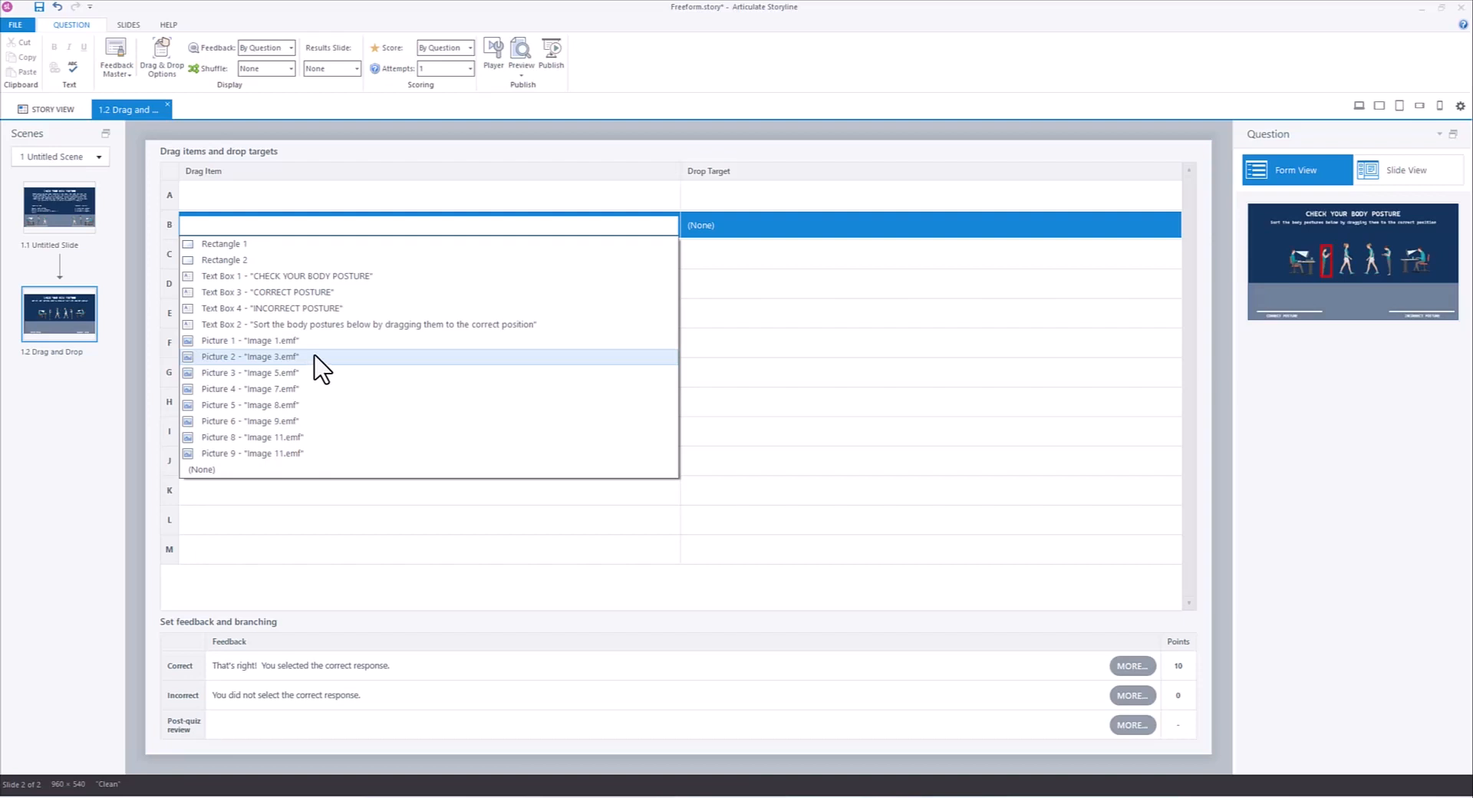
left_click(295, 341)
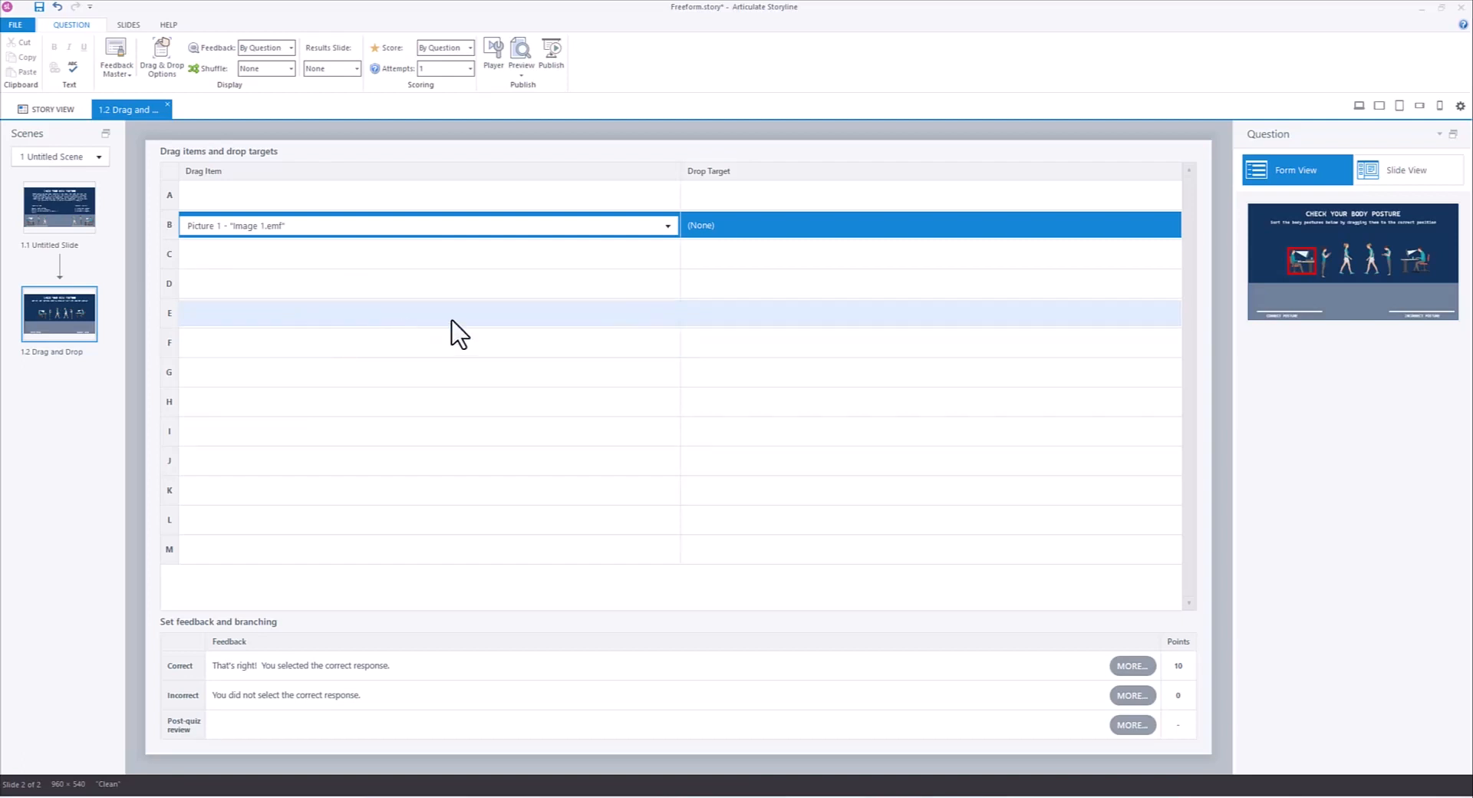
left_click(572, 265)
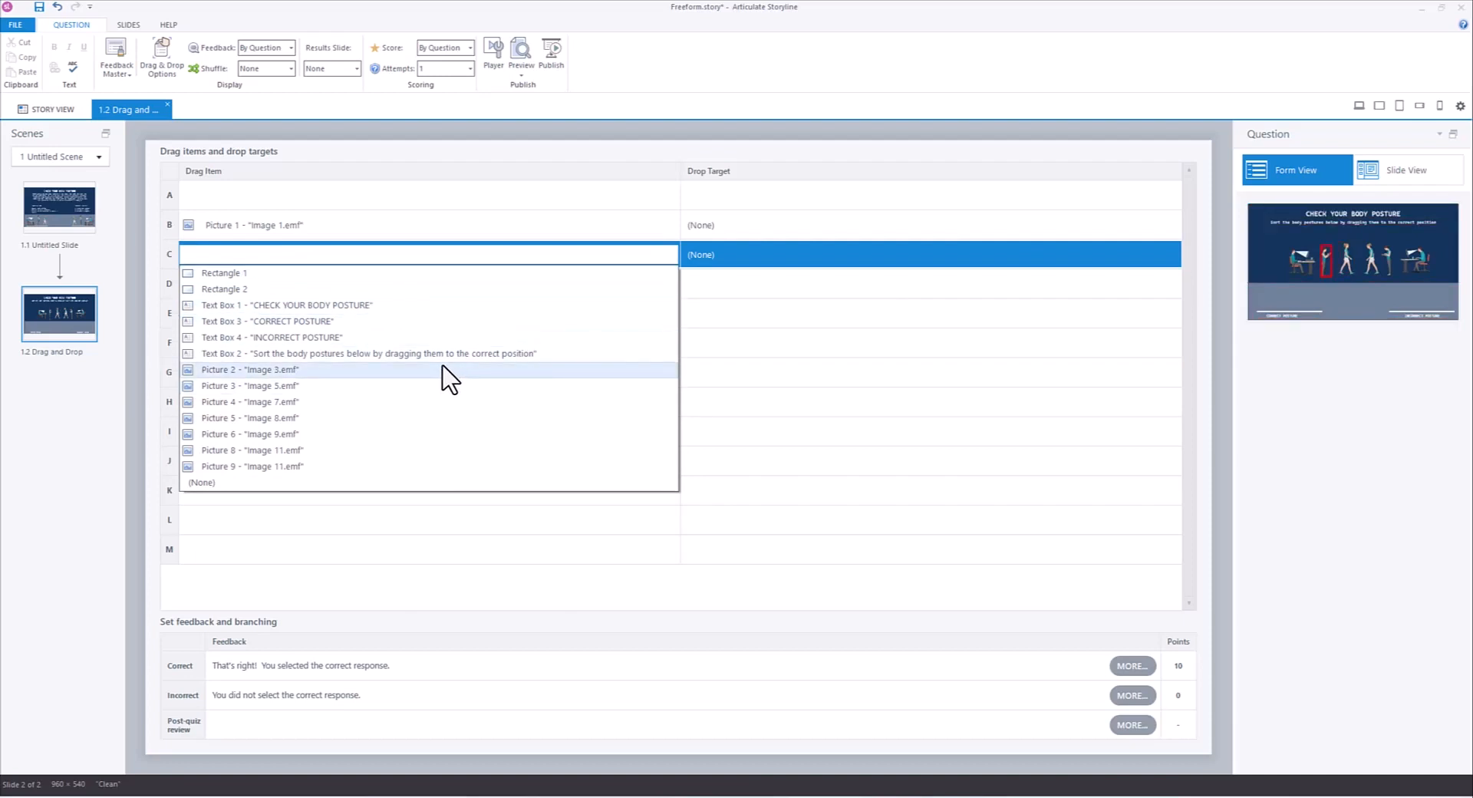
Assign Picture 2 - "Image 3.emf" as the drag item in row A and Picture 3 - "Image 5.emf" in row B
left_click(377, 201)
left_click(378, 201)
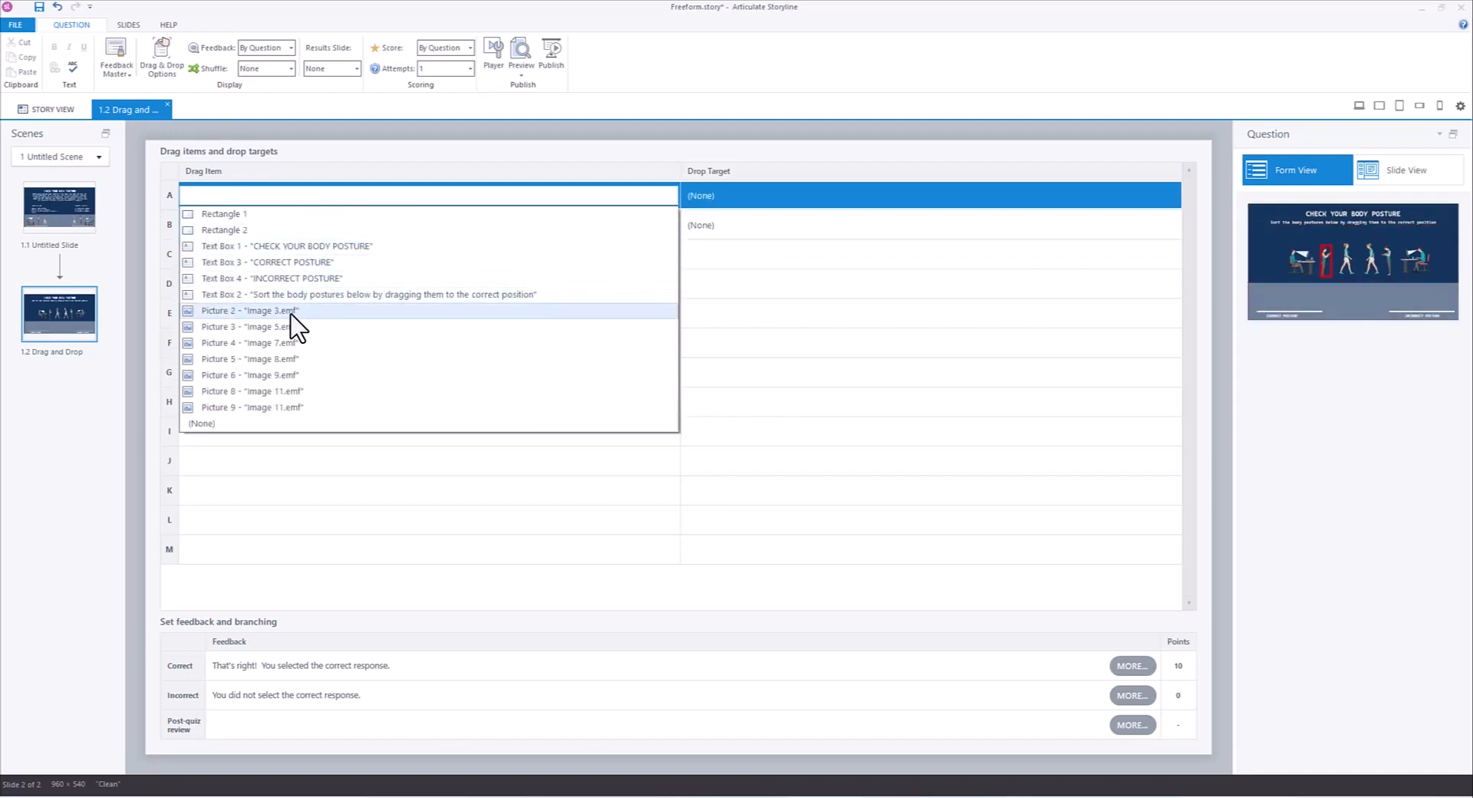
left_click(294, 313)
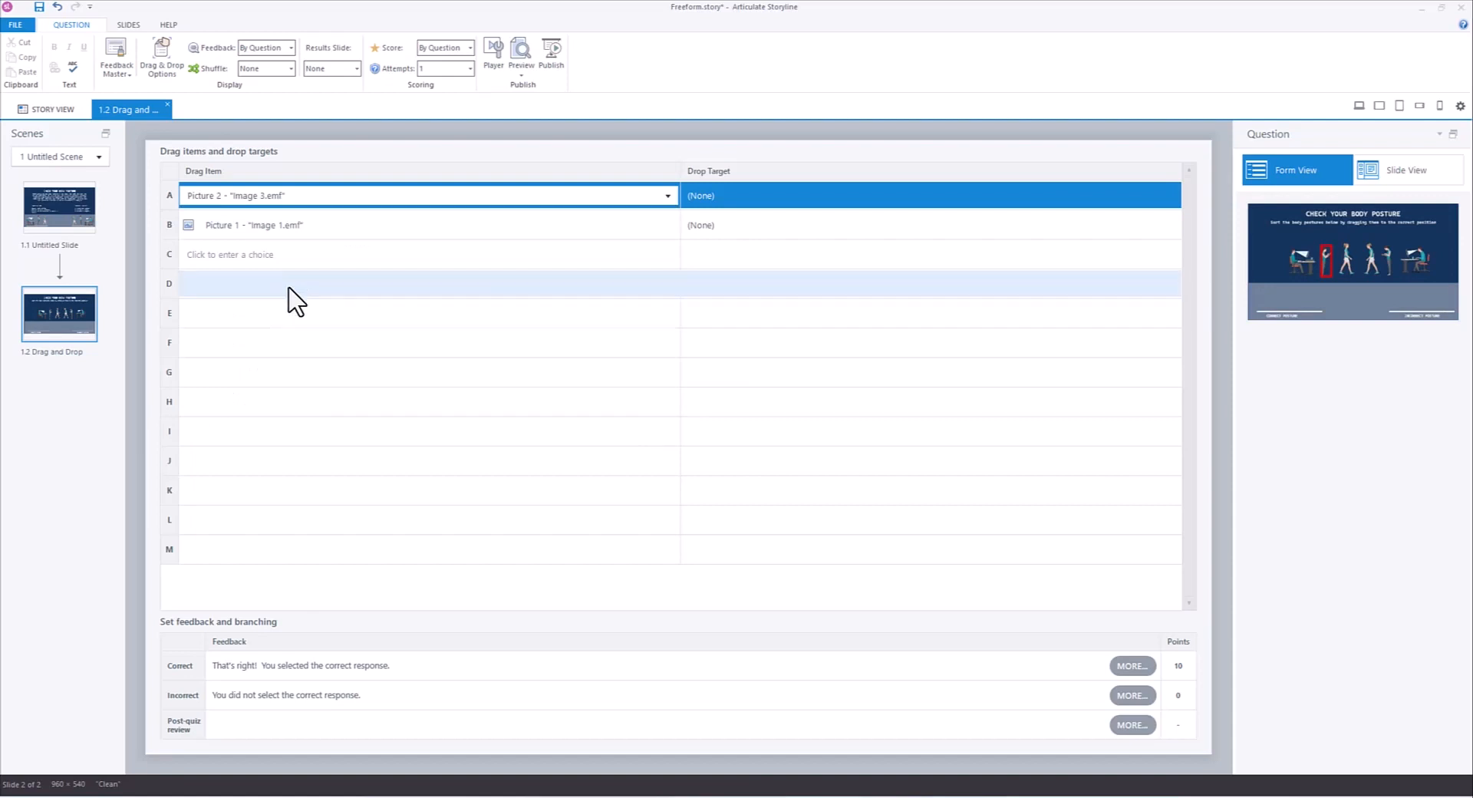
left_click(299, 227)
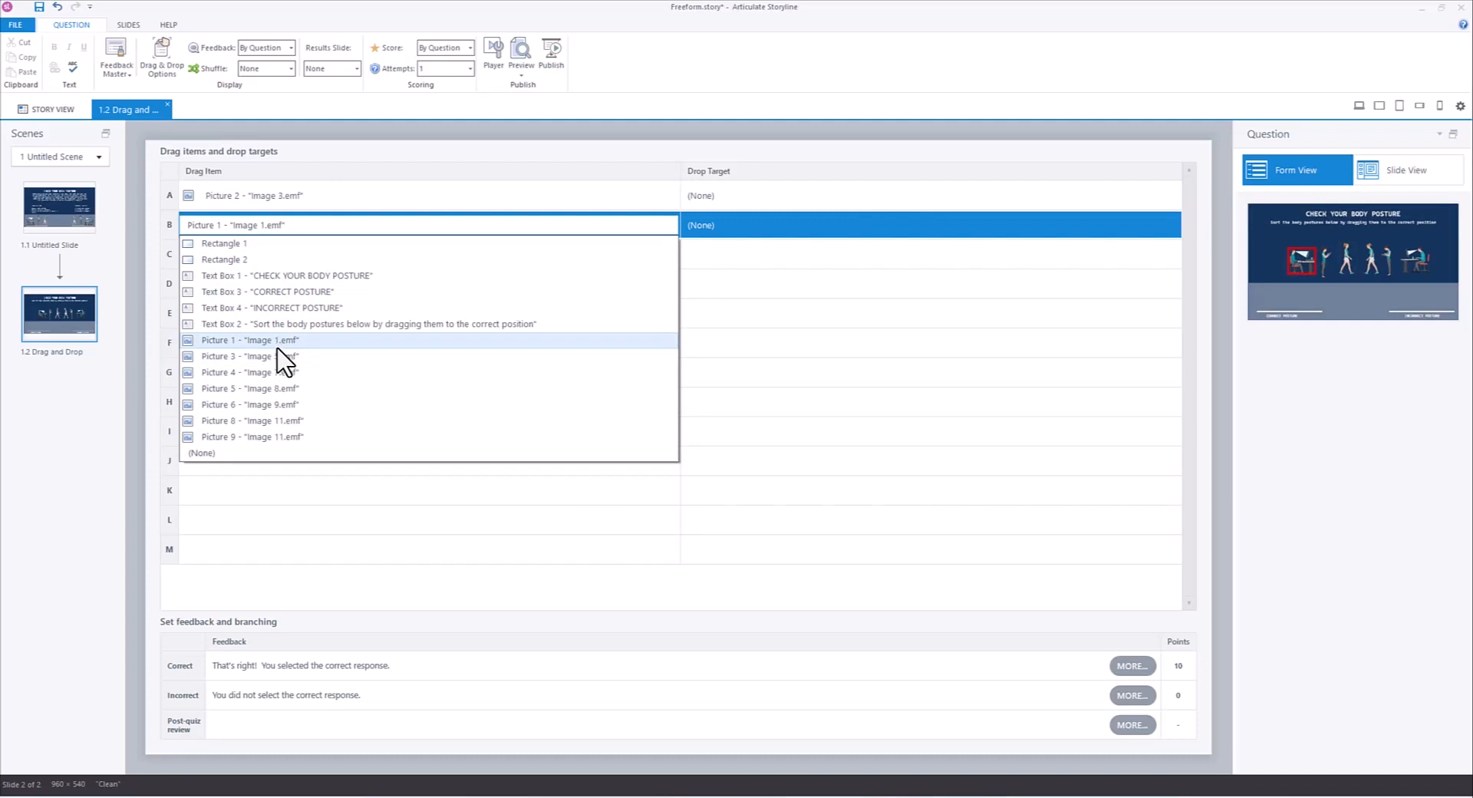
left_click(284, 357)
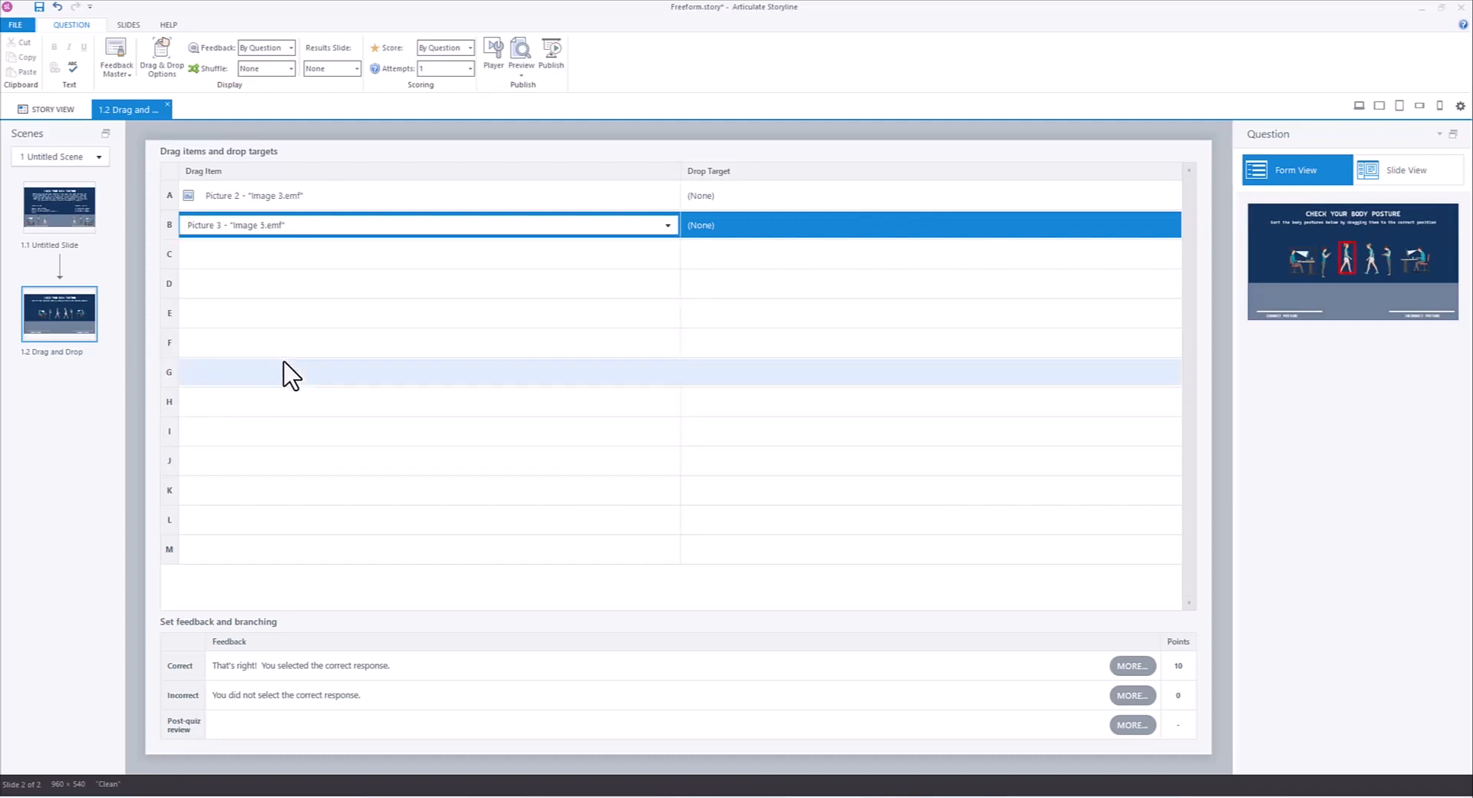
Assign Picture 1 - "Image 1.emf" as the drag item in row C and Picture 4 - "Image 7.emf" in row D
left_click(299, 258)
left_click(302, 257)
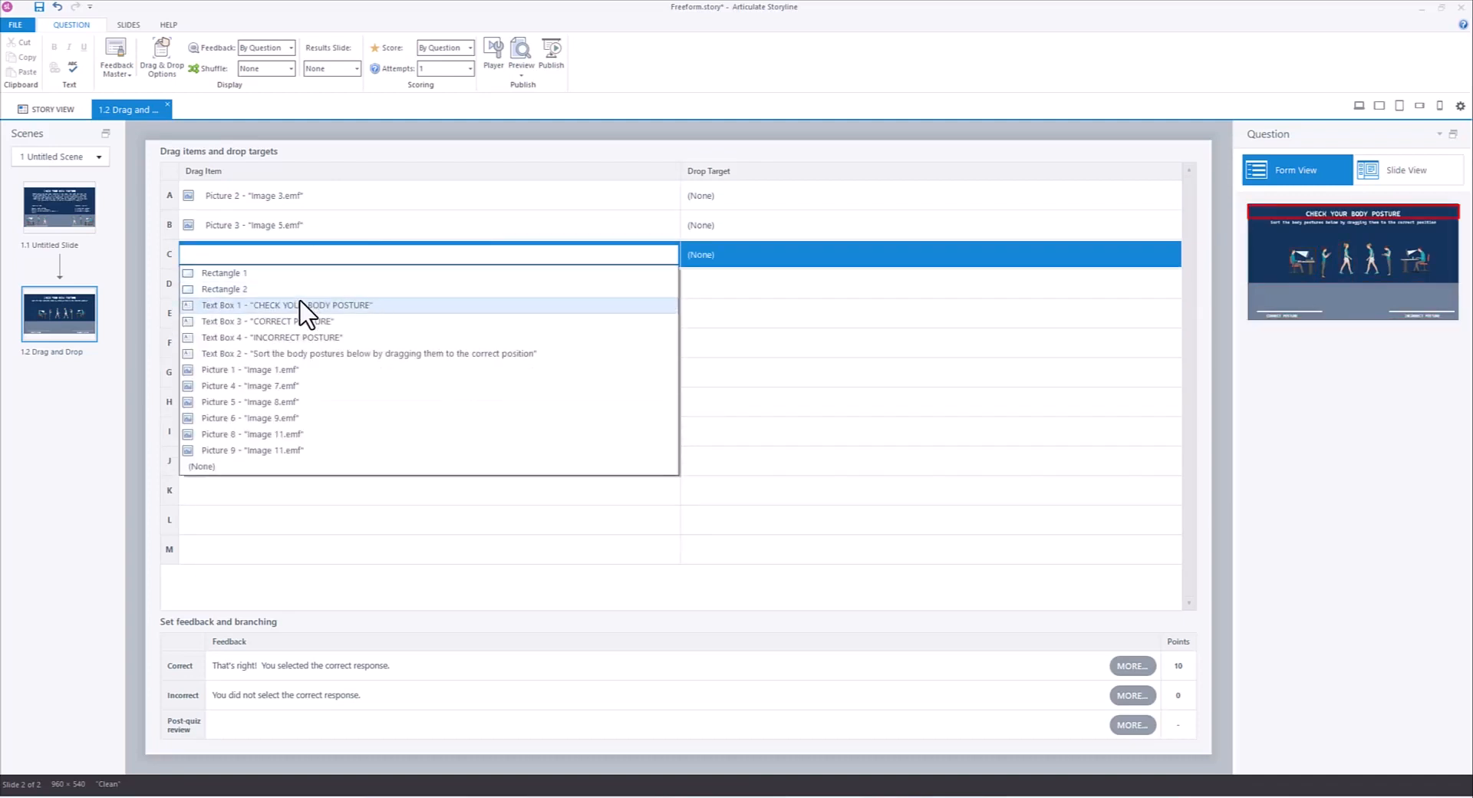
left_click(290, 369)
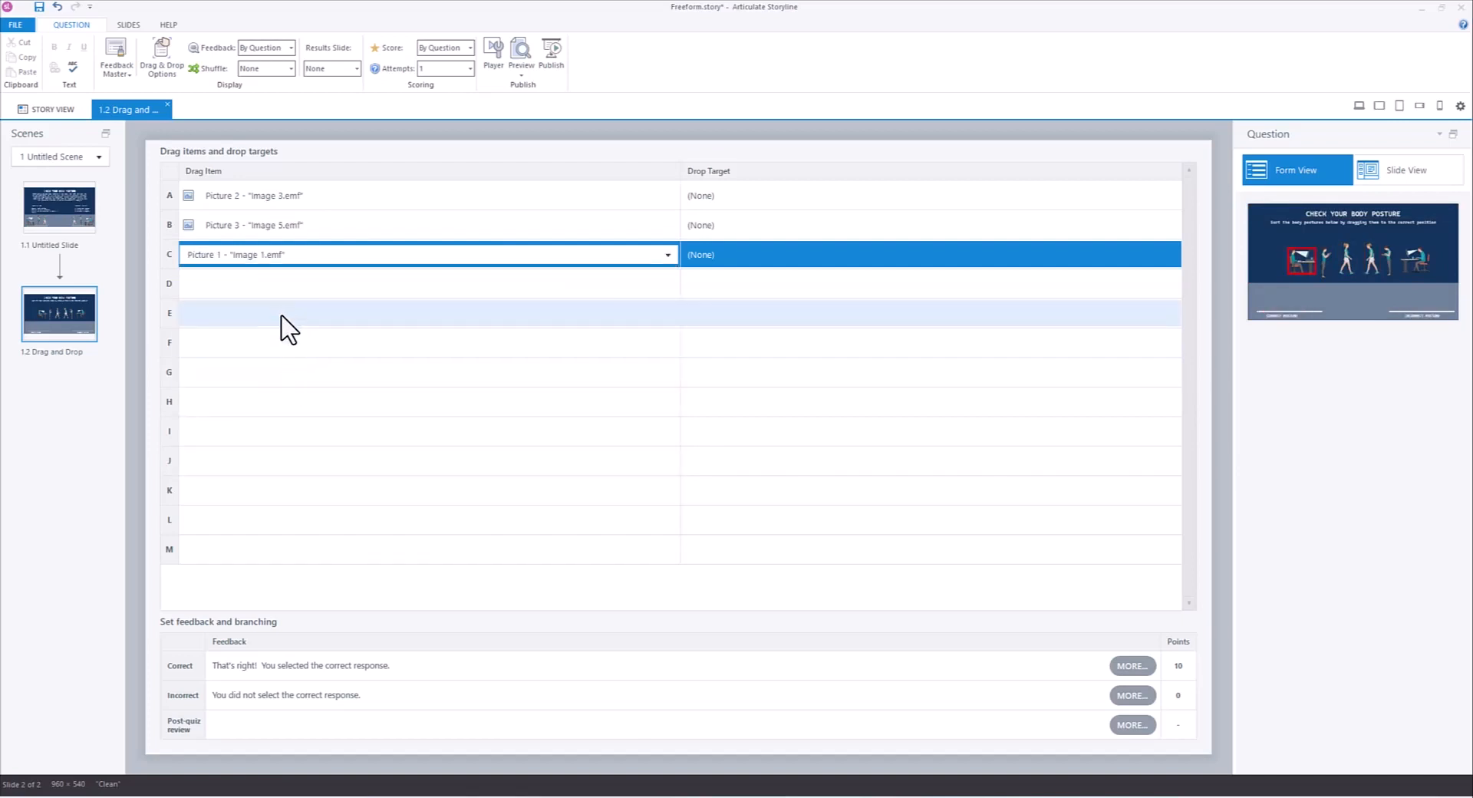
left_click(292, 285)
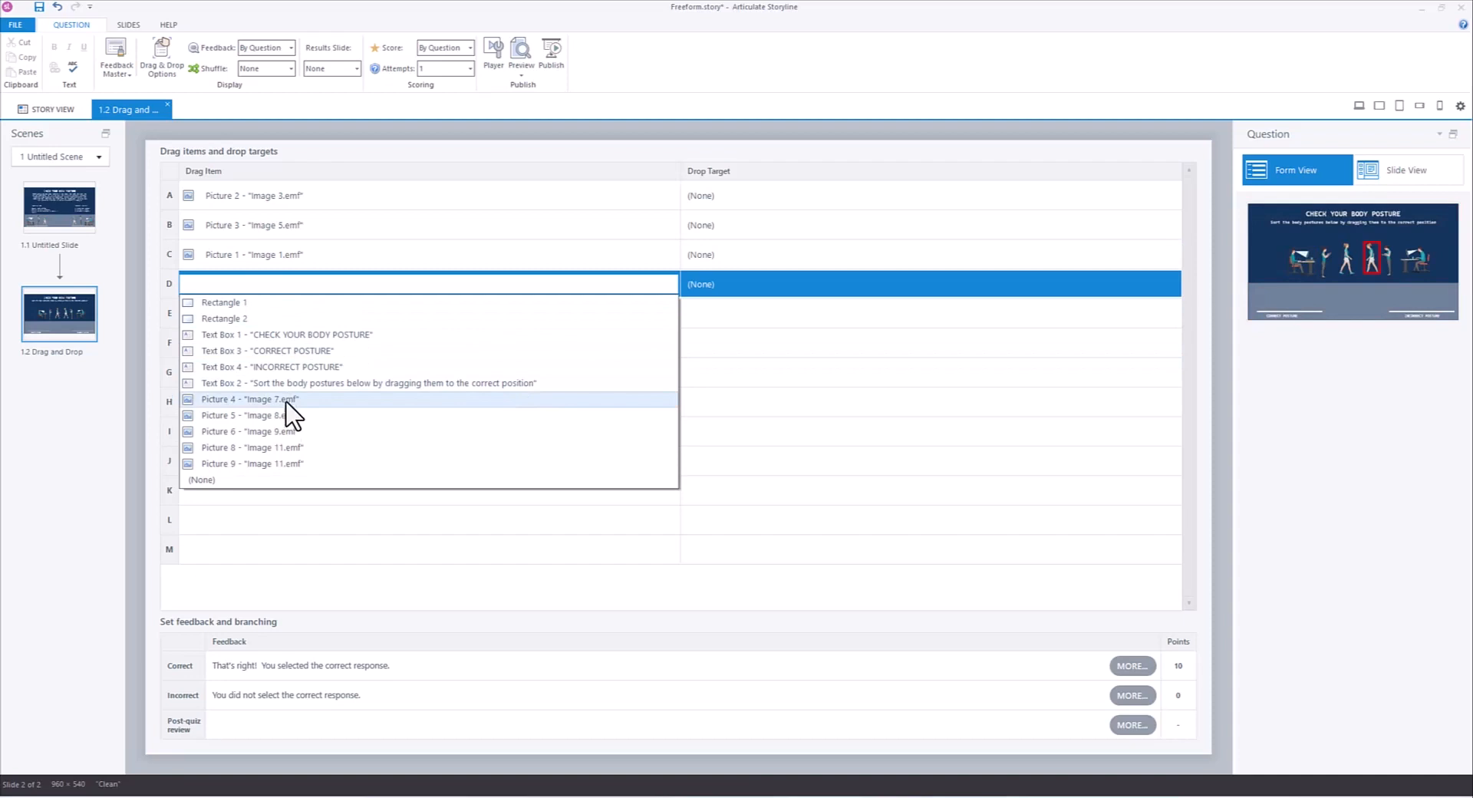
left_click(288, 402)
Assign Picture 5 - "Image 8.emf" as the drag item in row E and Picture 6 - "Image 9.emf" in row F
left_click(285, 317)
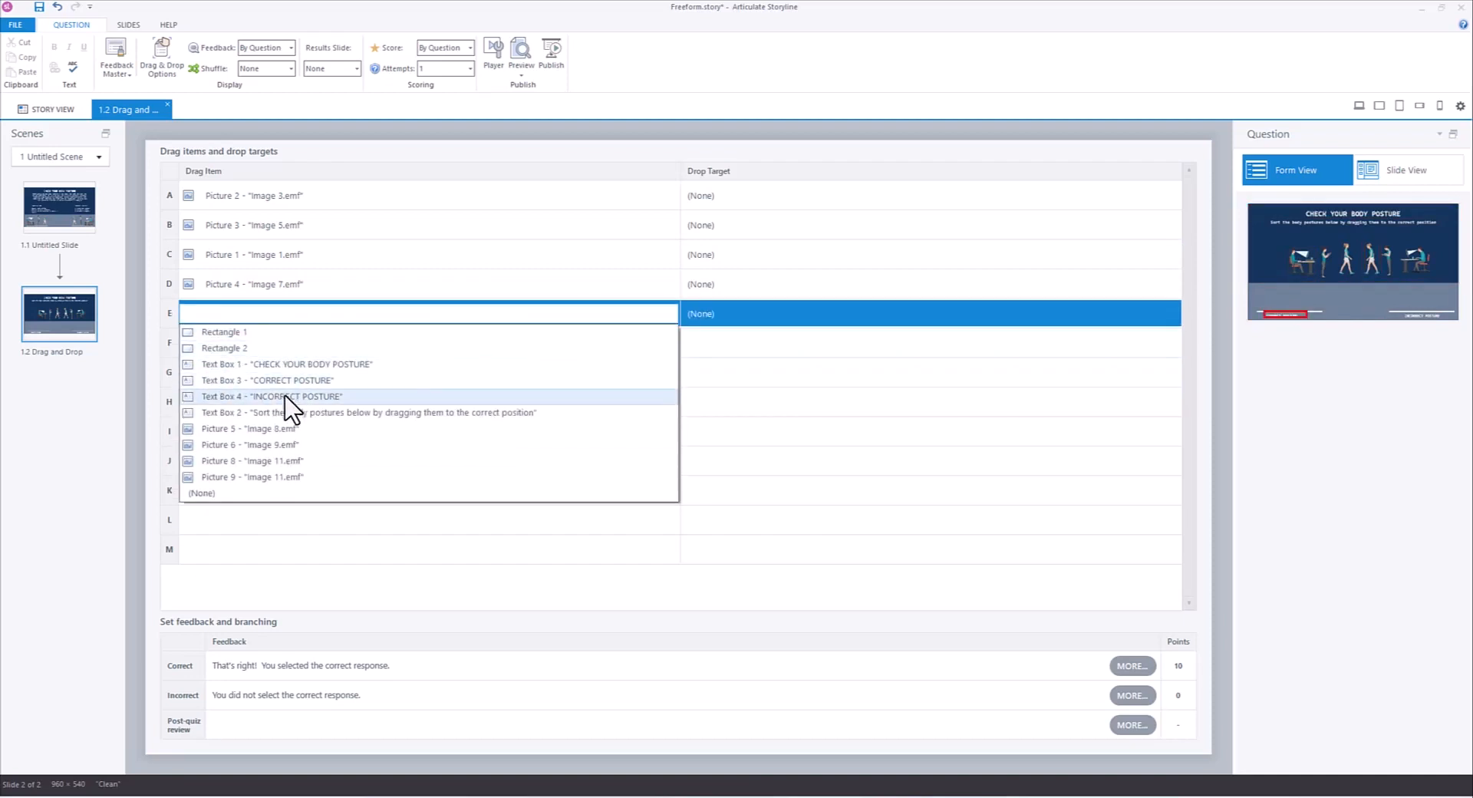
left_click(294, 435)
left_click(264, 343)
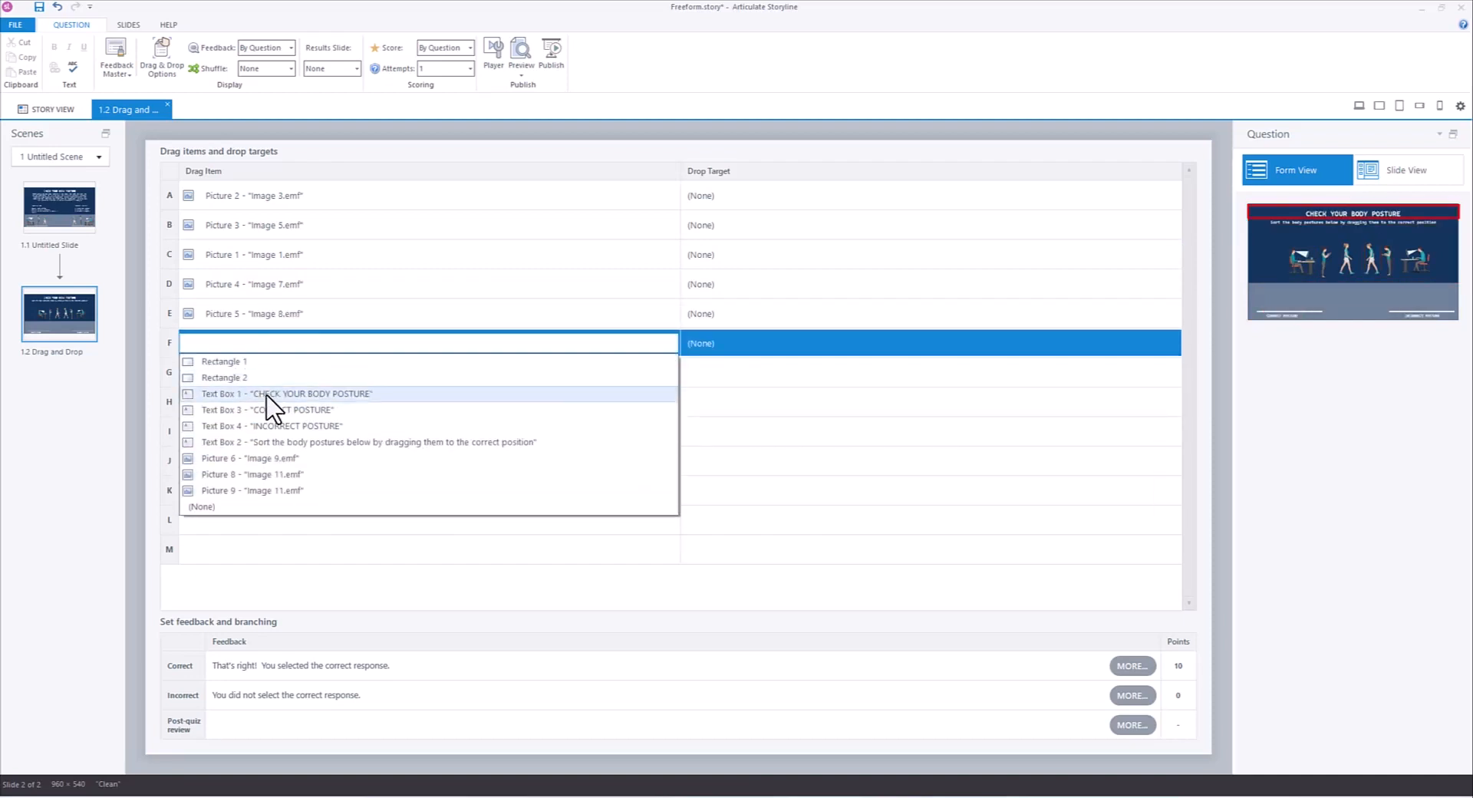
left_click(274, 470)
Assign Picture 8 - "Image 11.emf" as the drag item in row G, leaving row H without a choice
left_click(252, 384)
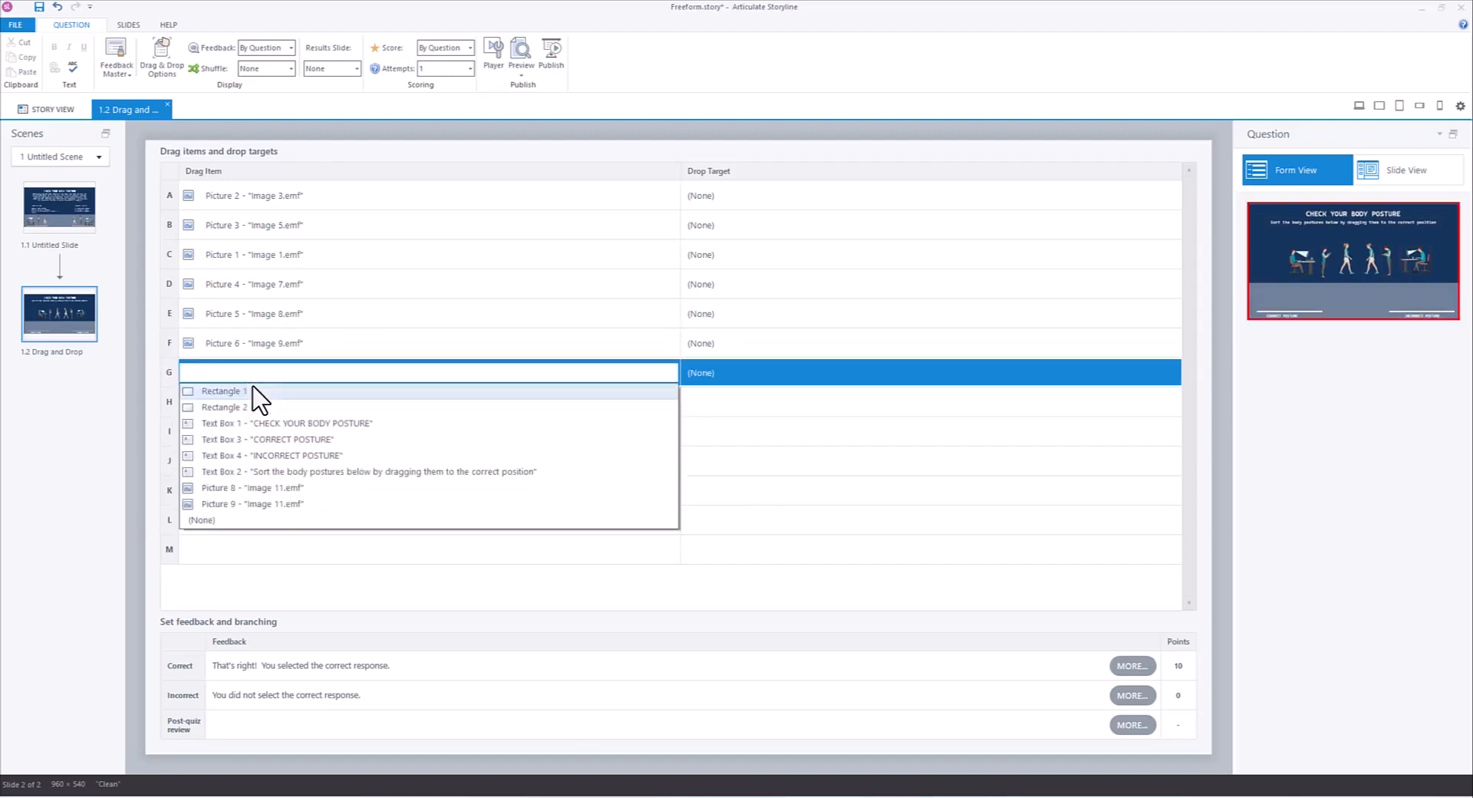
left_click(262, 491)
left_click(261, 402)
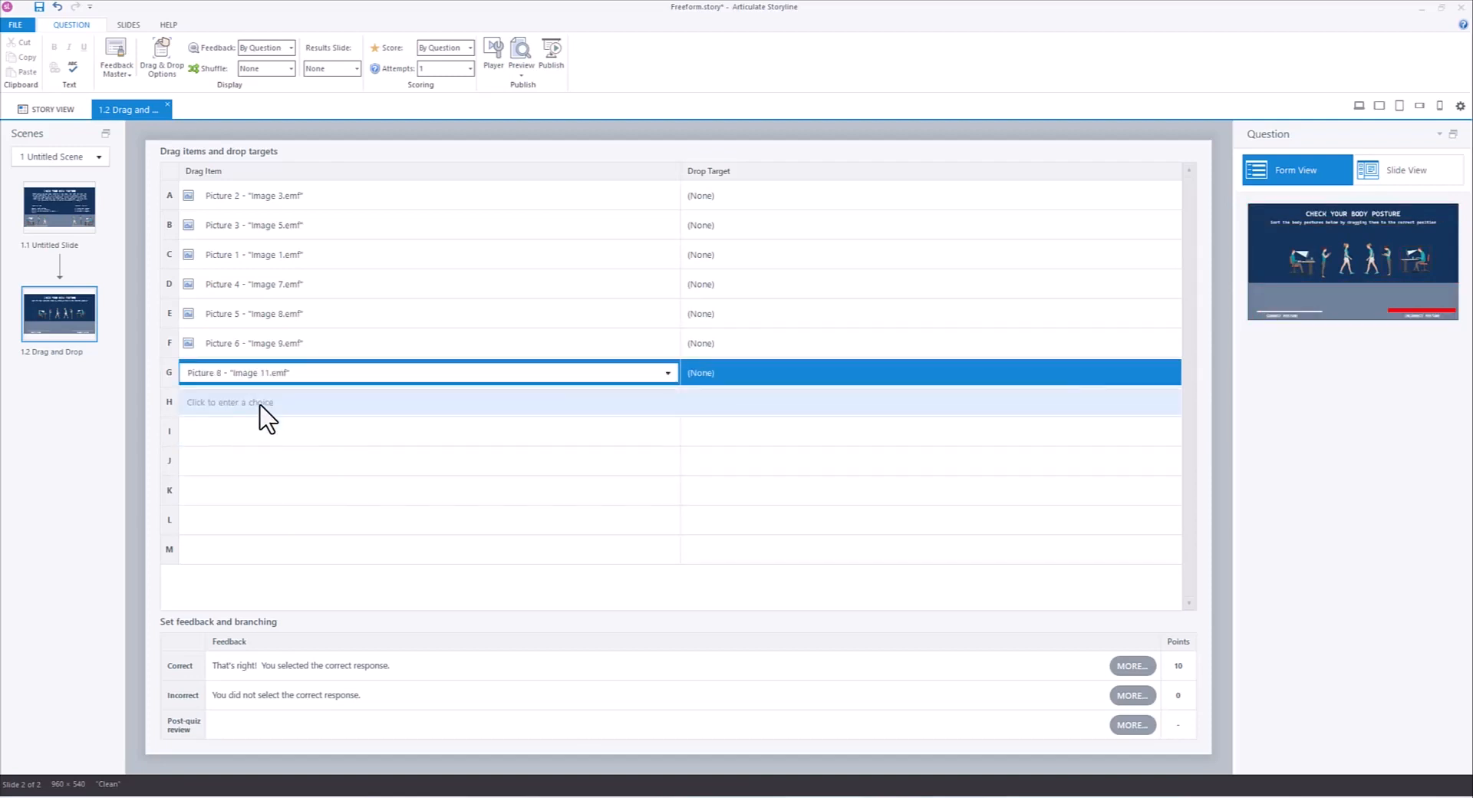
left_click(263, 406)
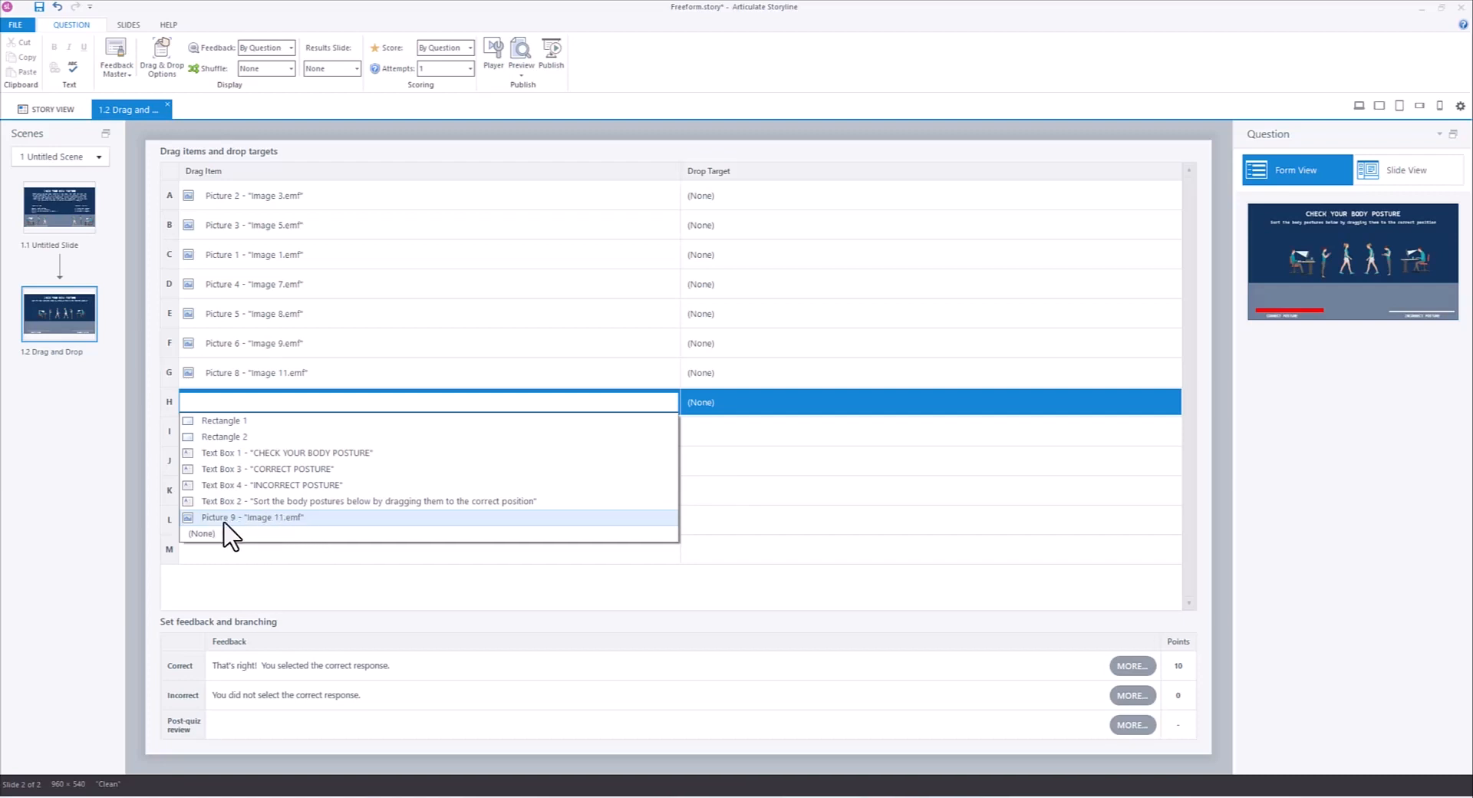
left_click(289, 569)
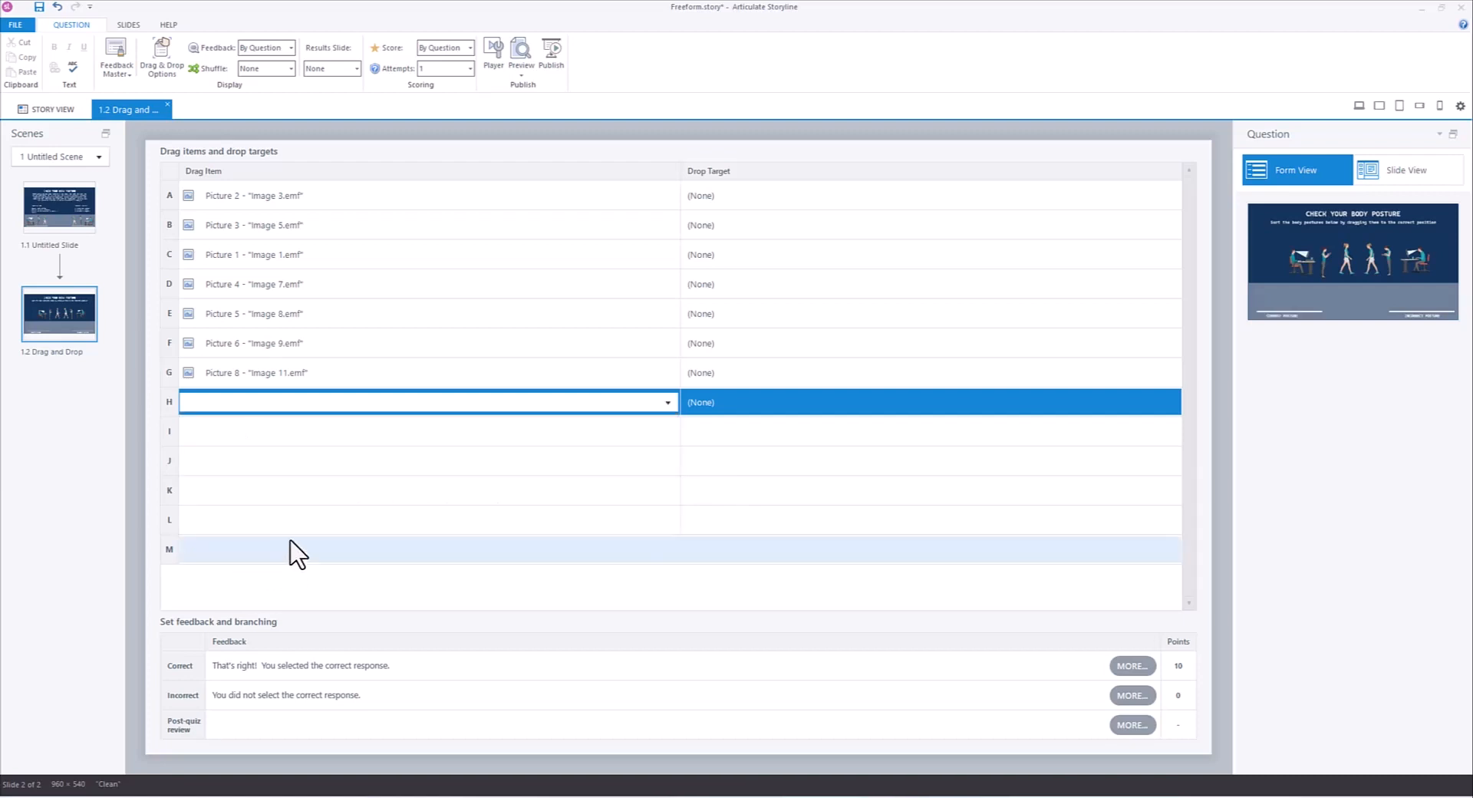
Reset the drag item in row G to (None)
left_click(283, 374)
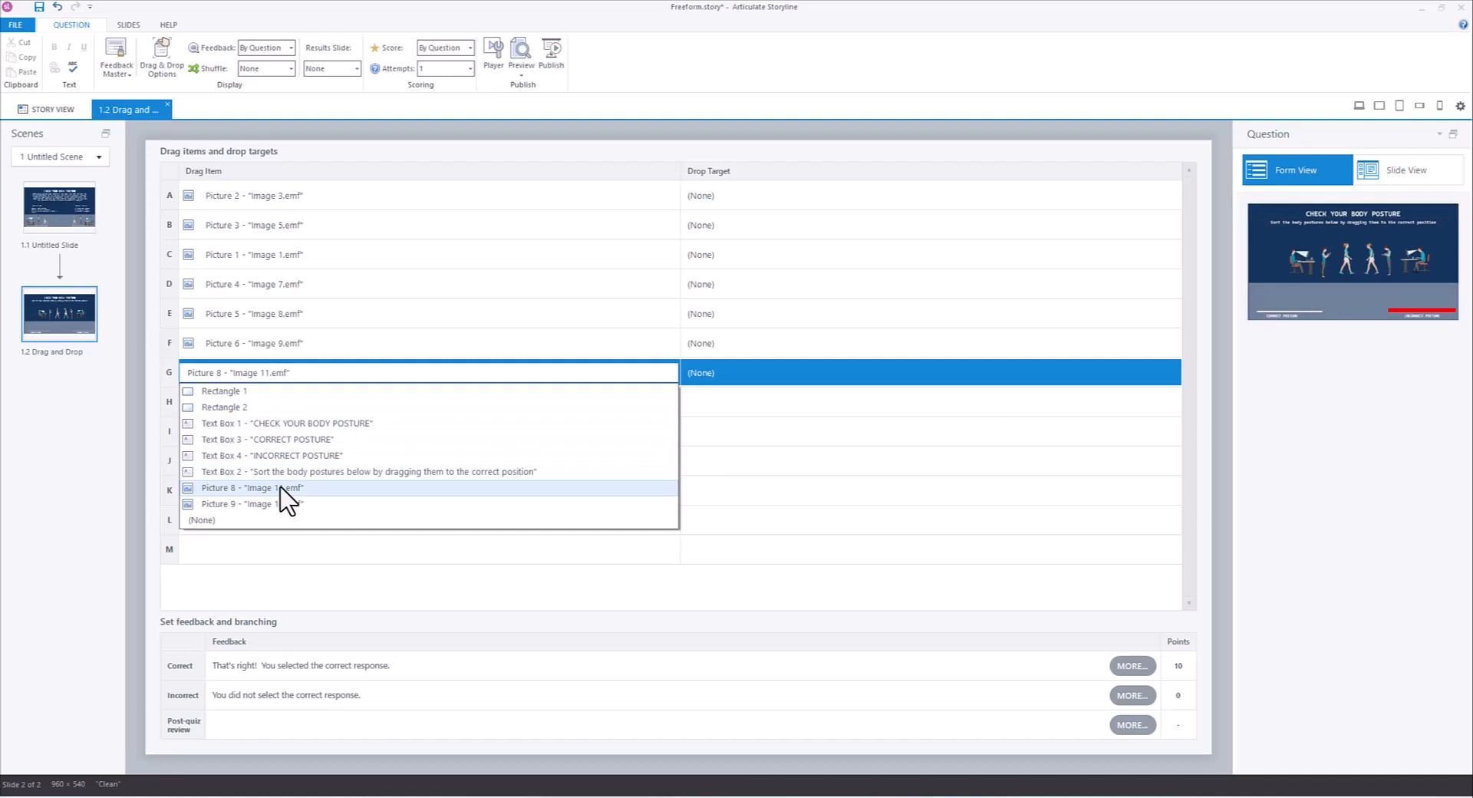
left_click(280, 488)
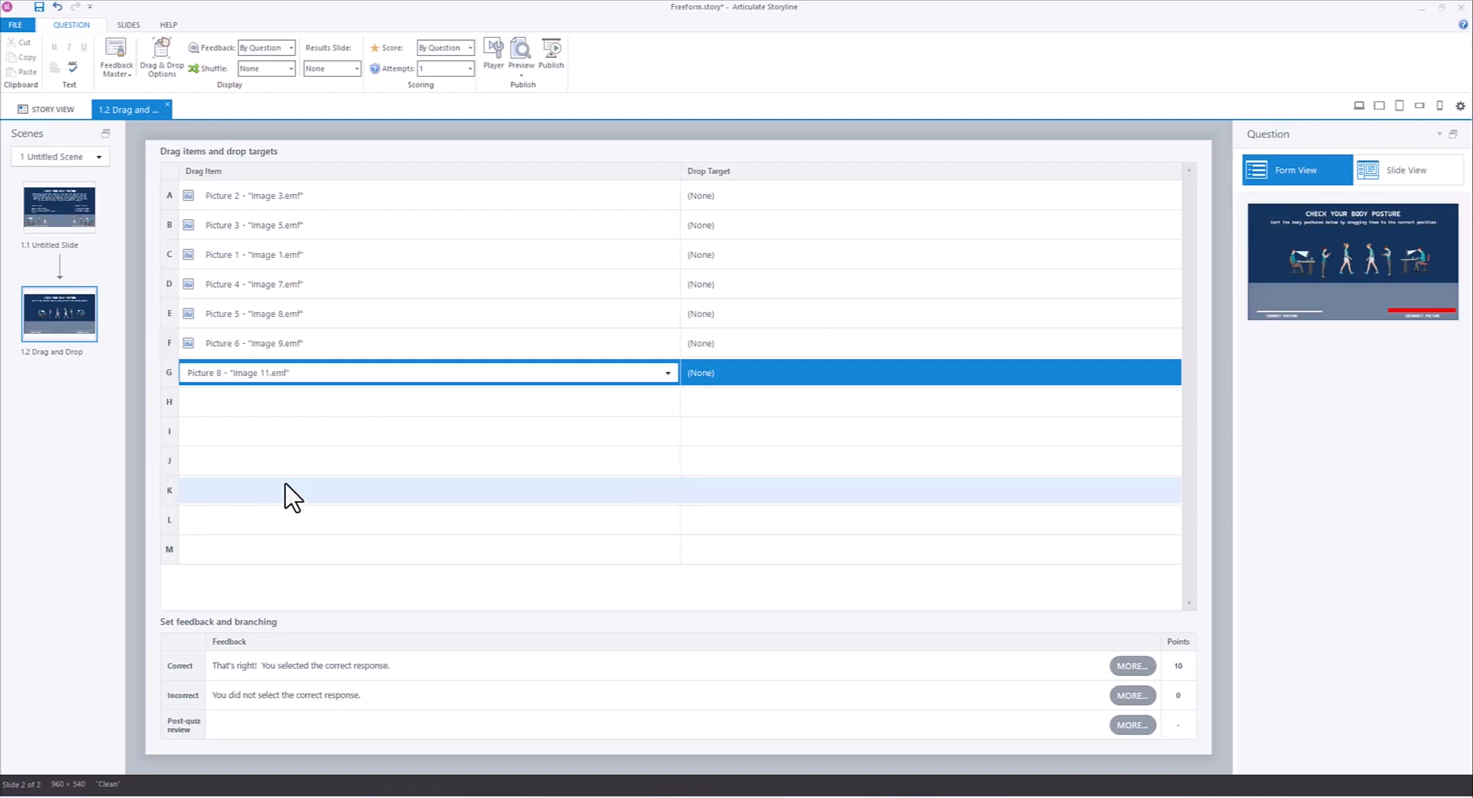
left_click(322, 433)
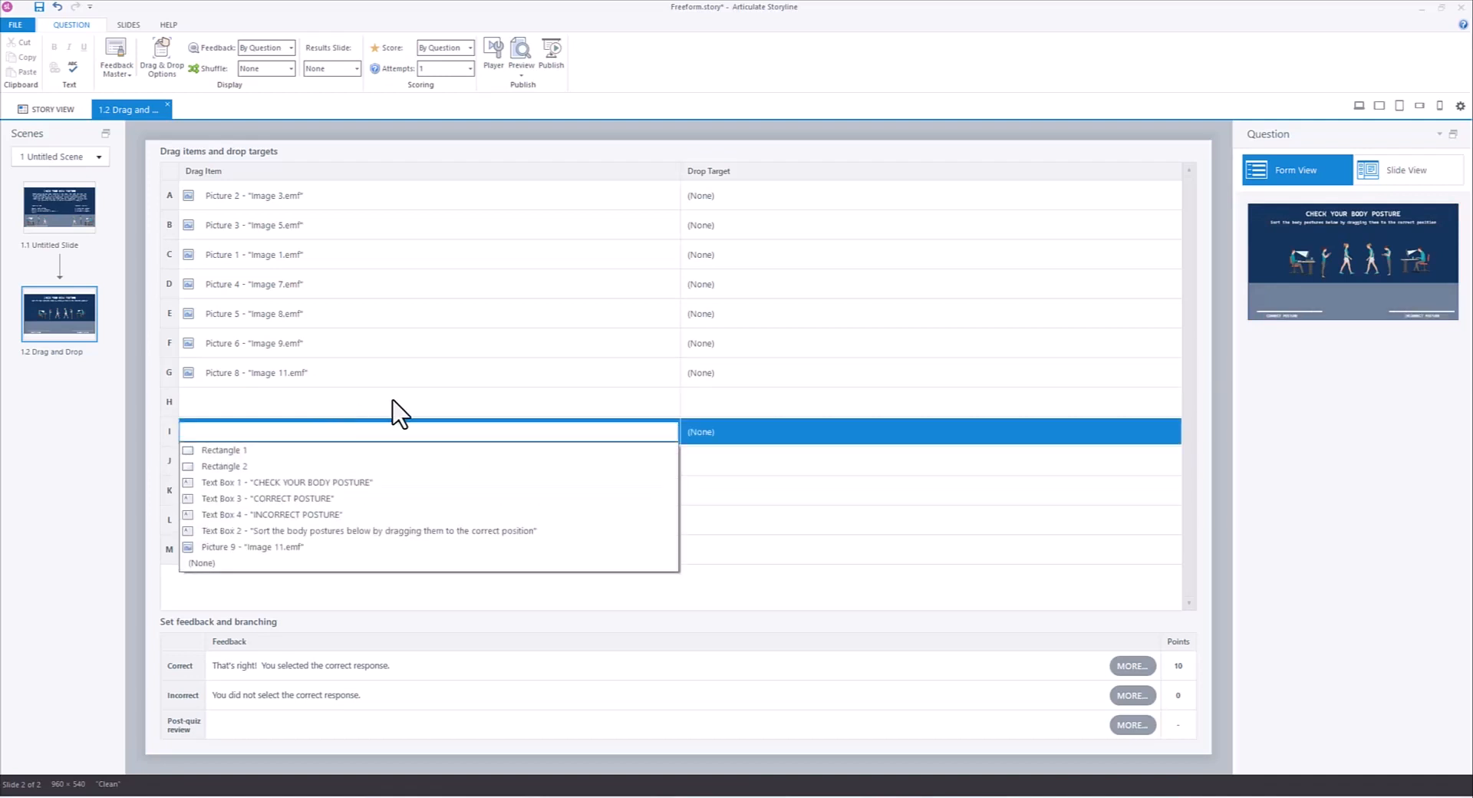
left_click(713, 401)
left_click(430, 372)
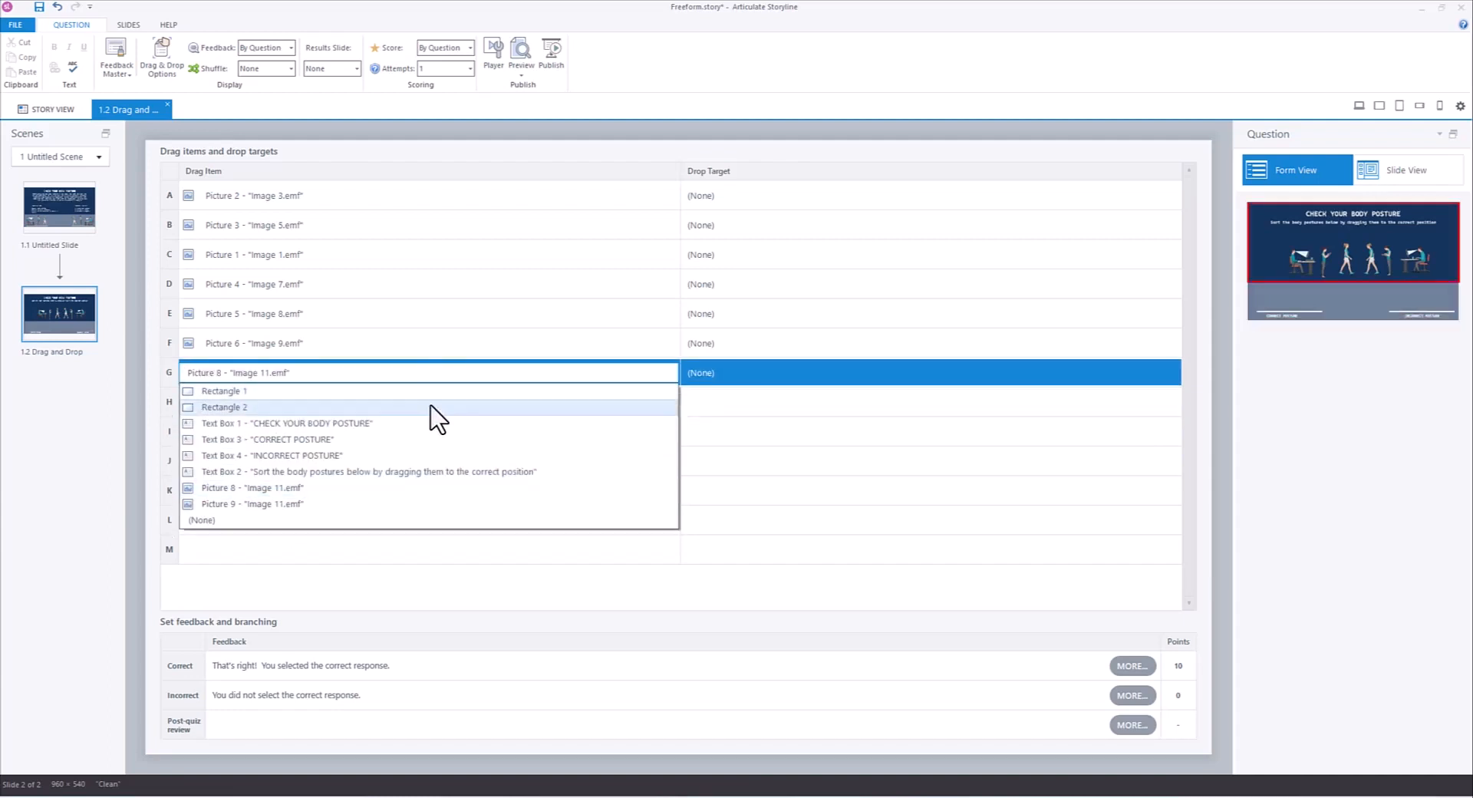
left_click(225, 521)
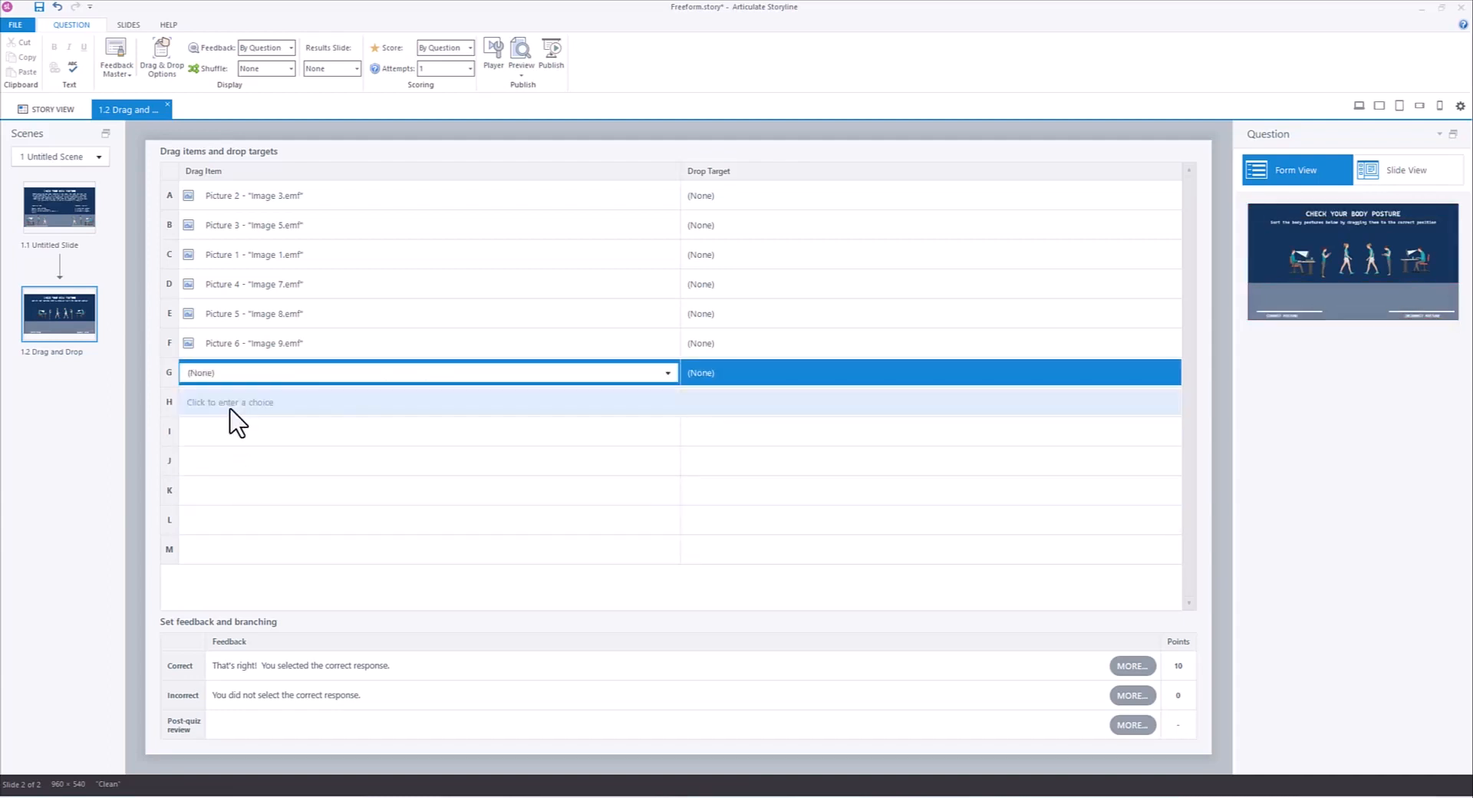
left_click(582, 460)
left_click(92, 443)
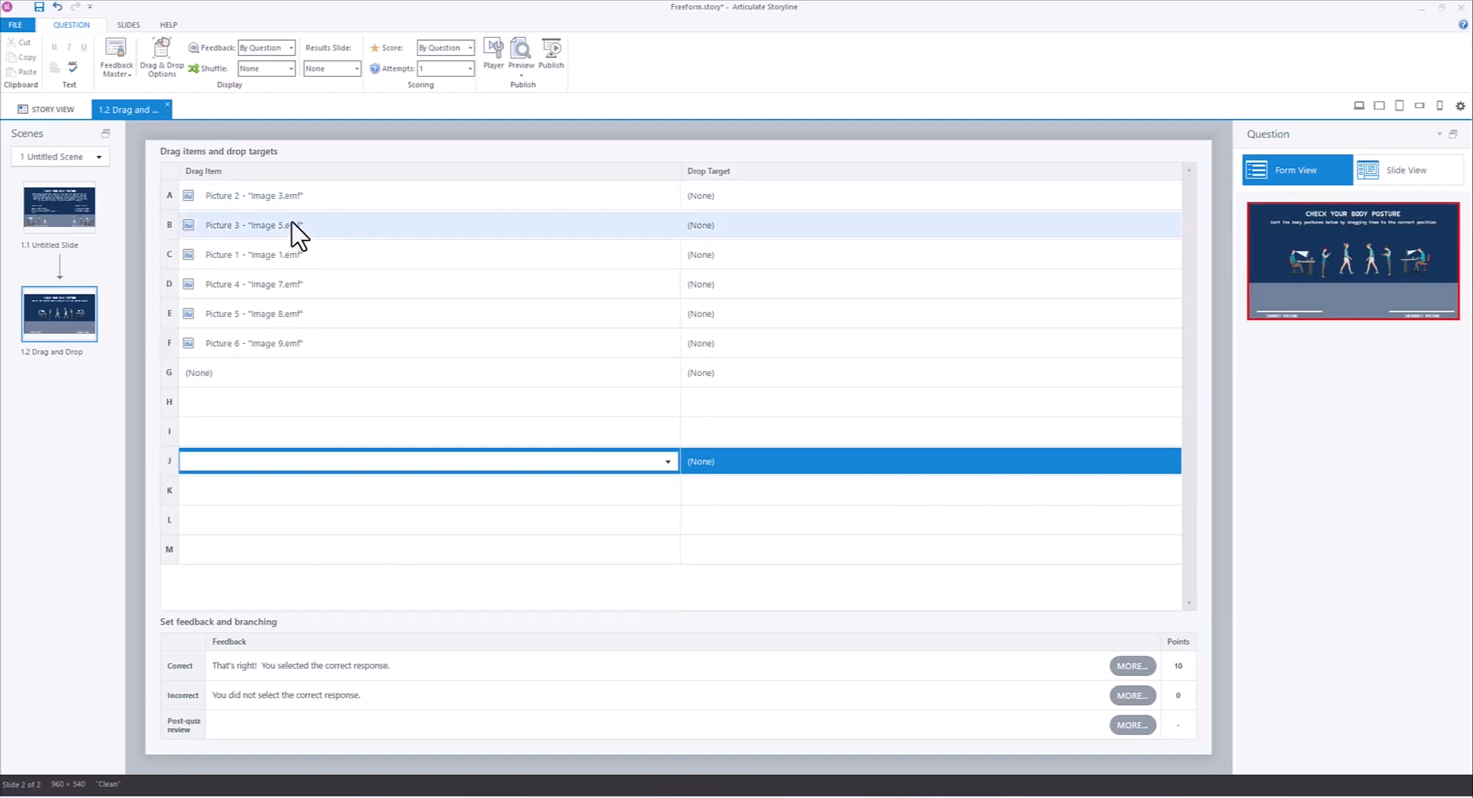
Examine which posture picture on the slide each drag item in rows A to D refers to
left_click(302, 206)
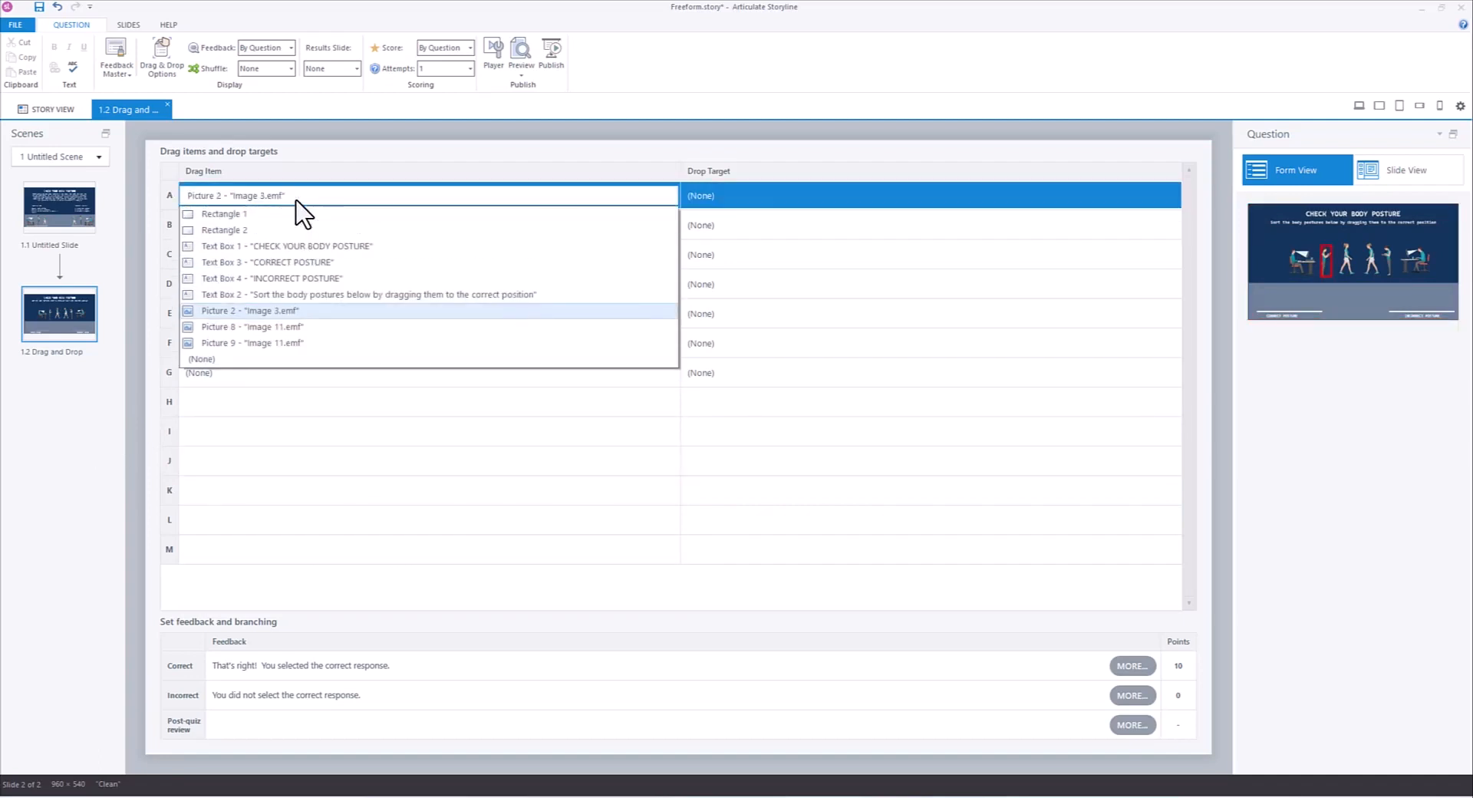
left_click(296, 201)
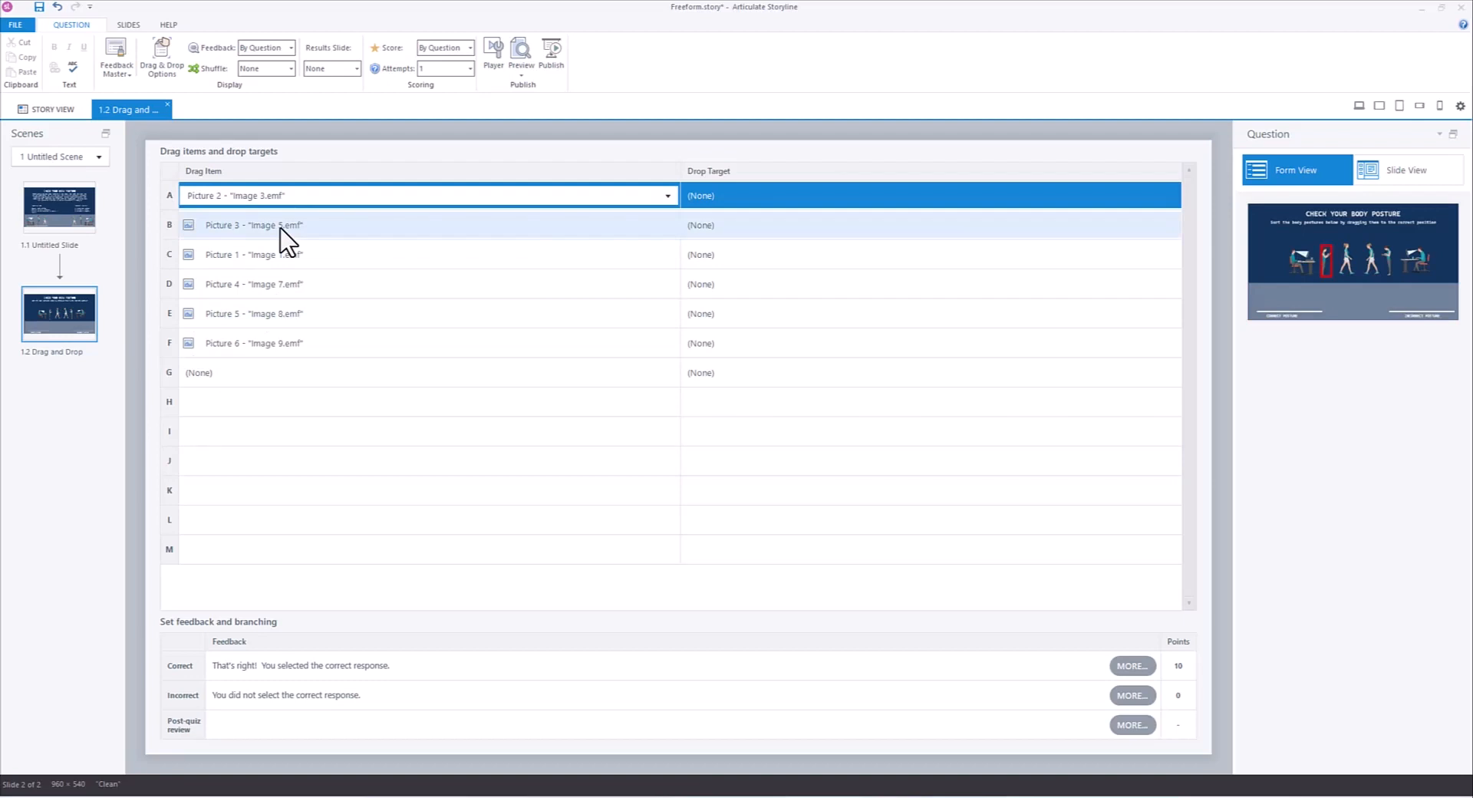
left_click(287, 254)
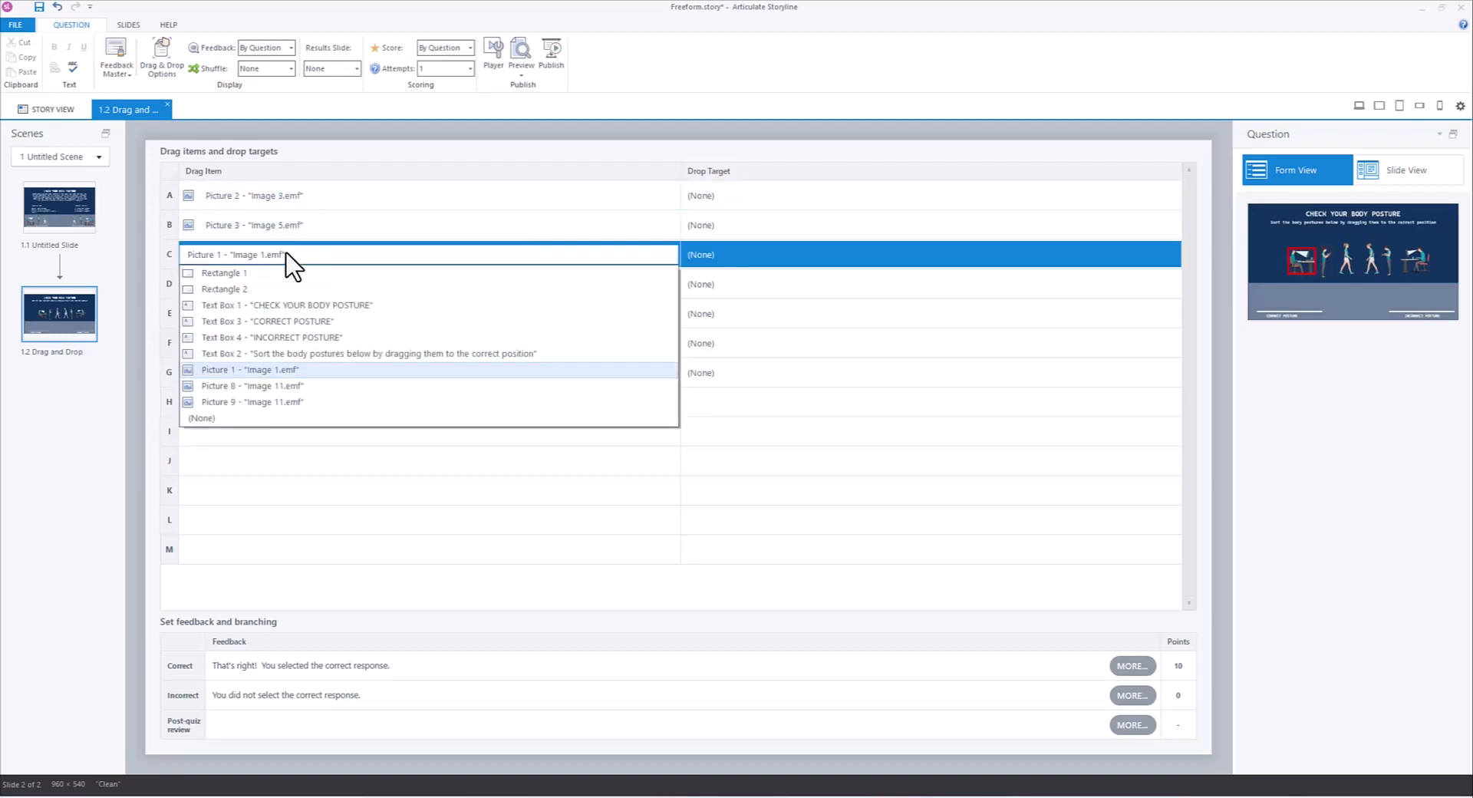
left_click(285, 229)
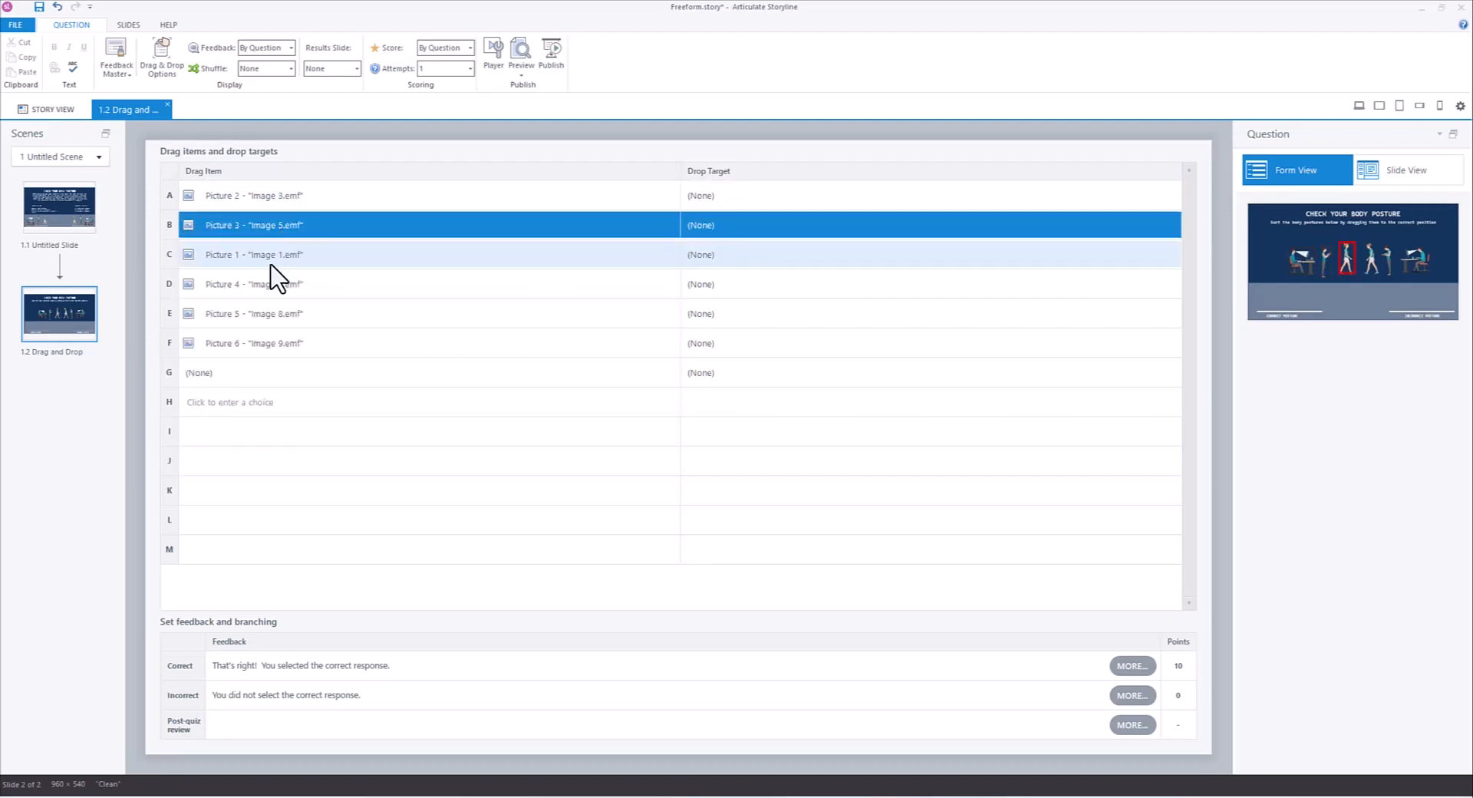
left_click(270, 263)
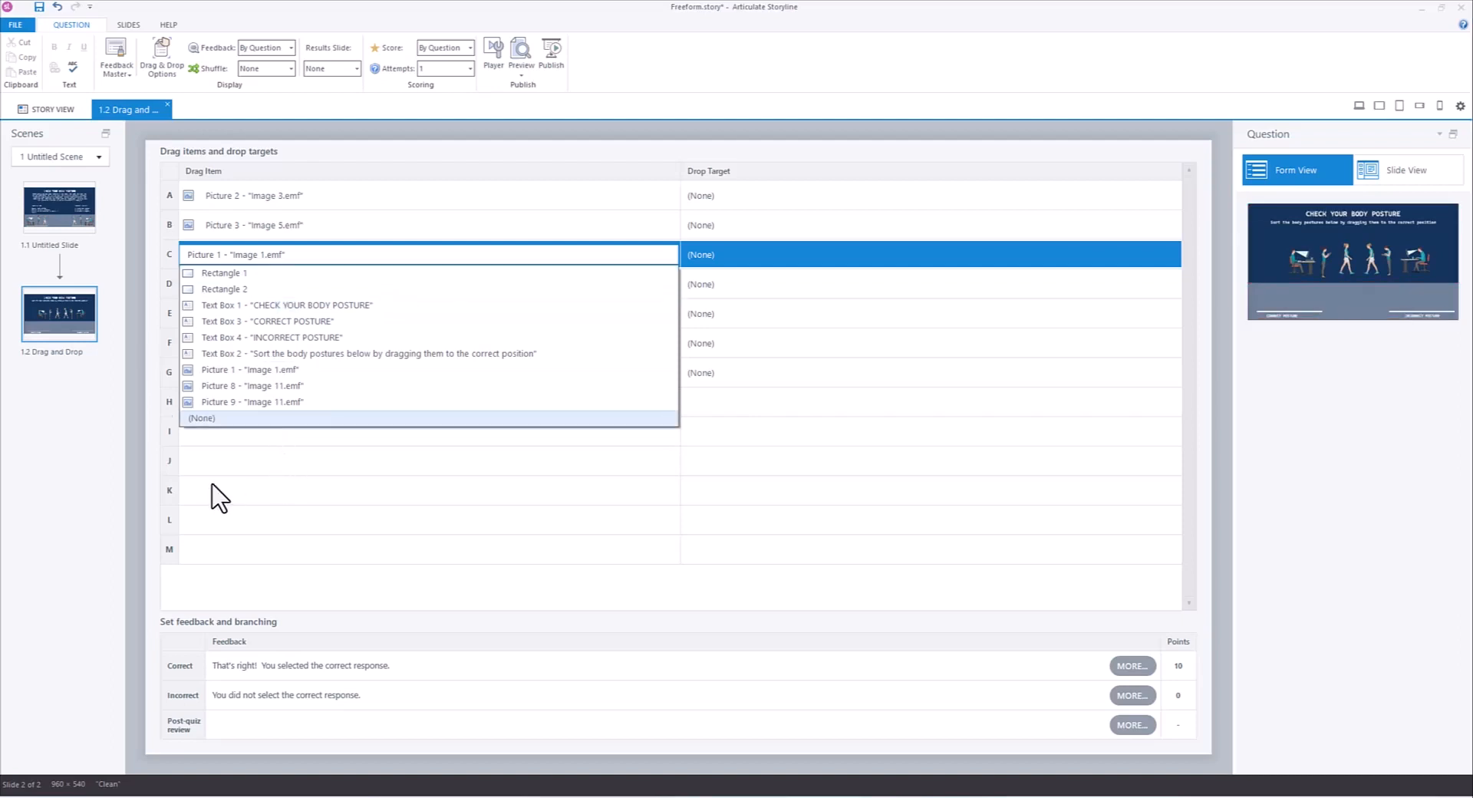
left_click(103, 481)
left_click(264, 285)
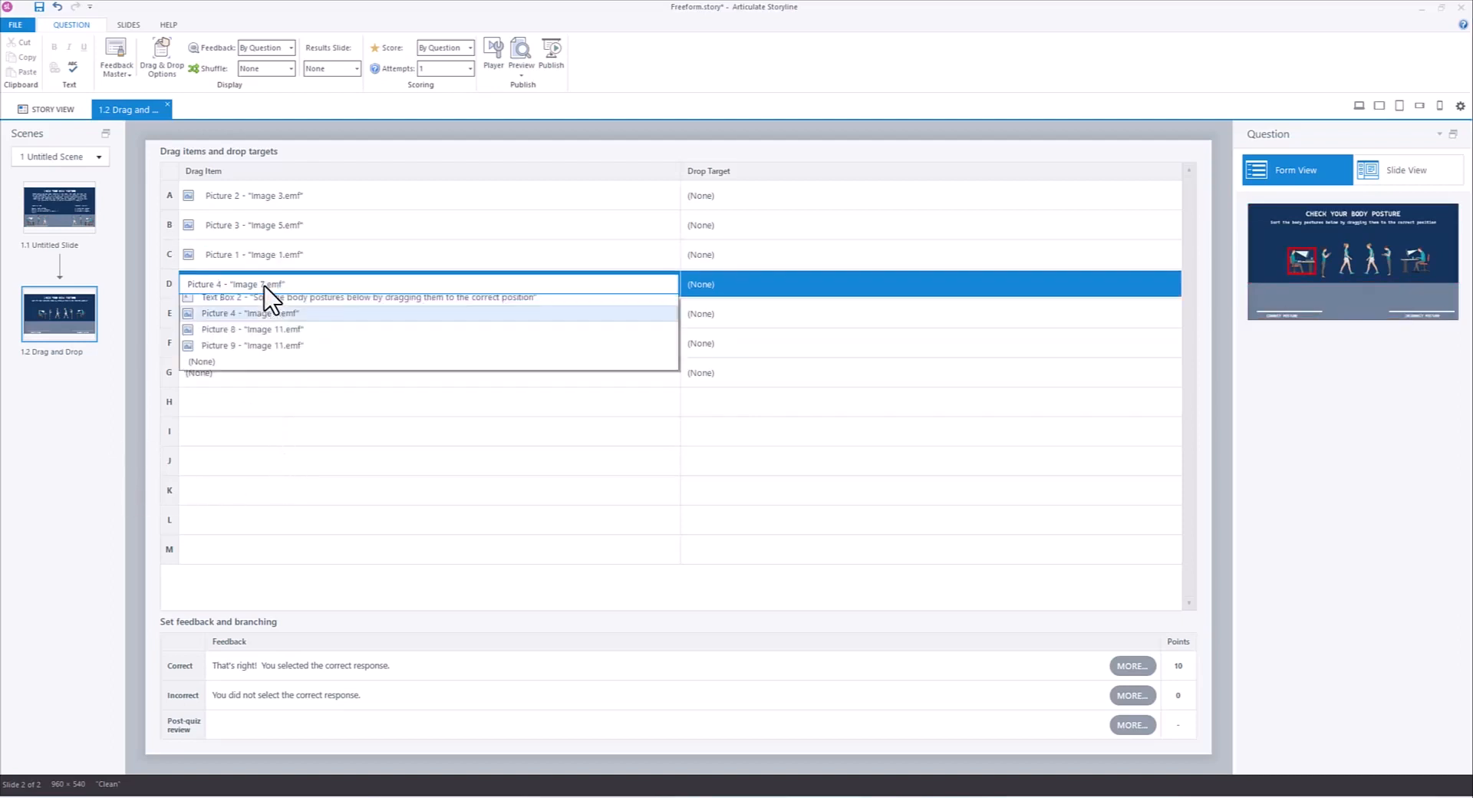
left_click(115, 460)
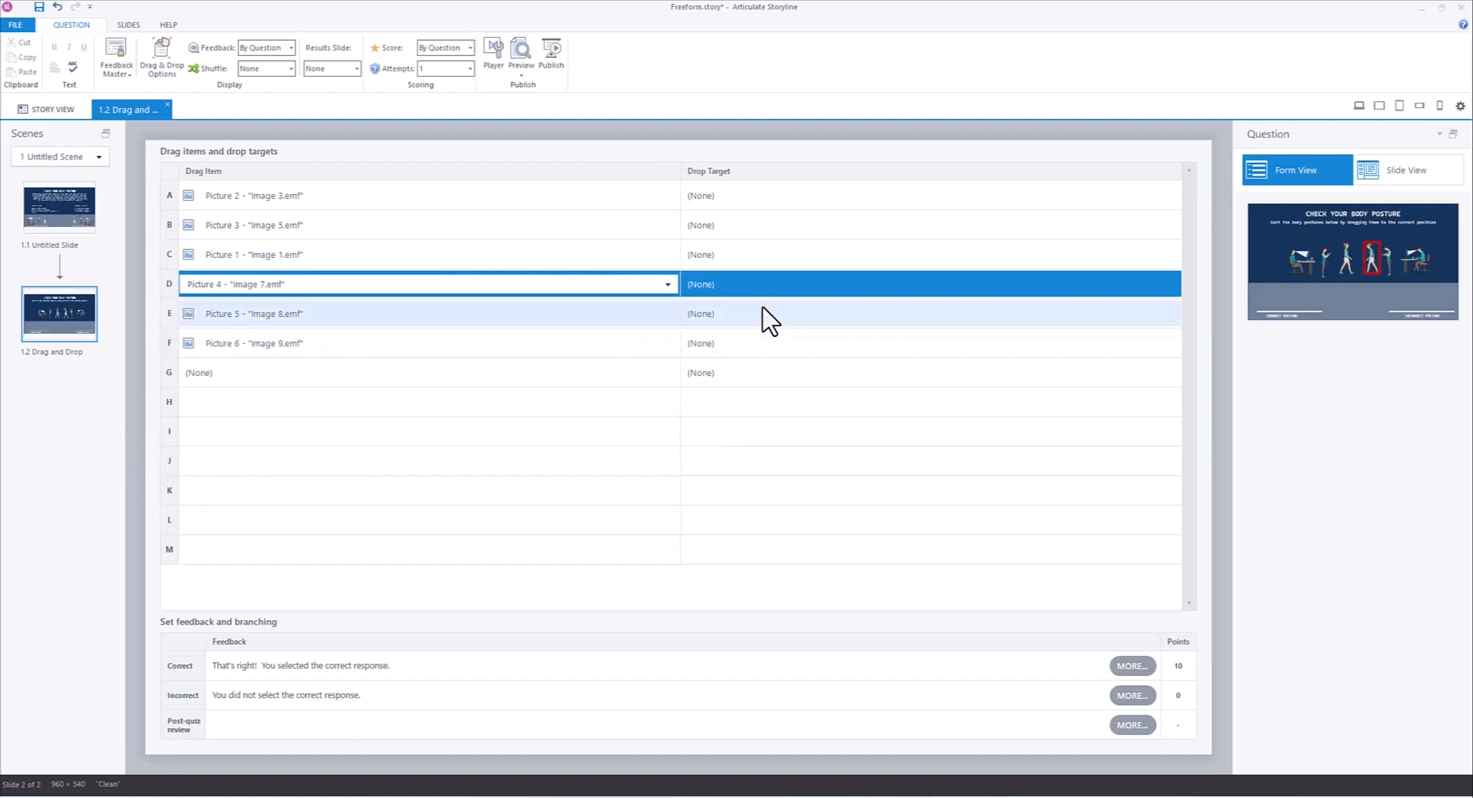
left_click(813, 491)
left_click(77, 476)
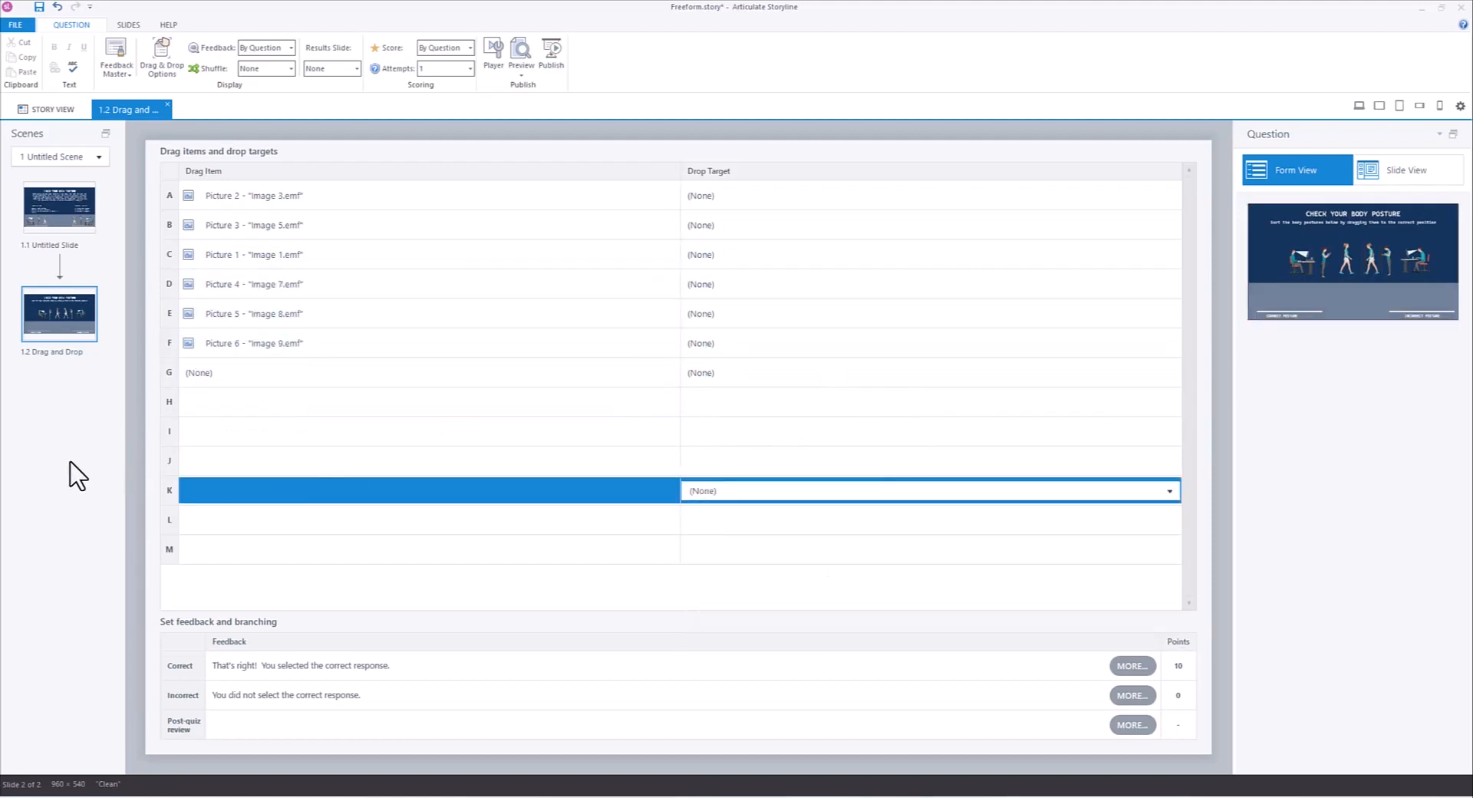
Set the drop target of Picture 2 in row A to Picture 9 - "Image 11.emf"
left_click(713, 198)
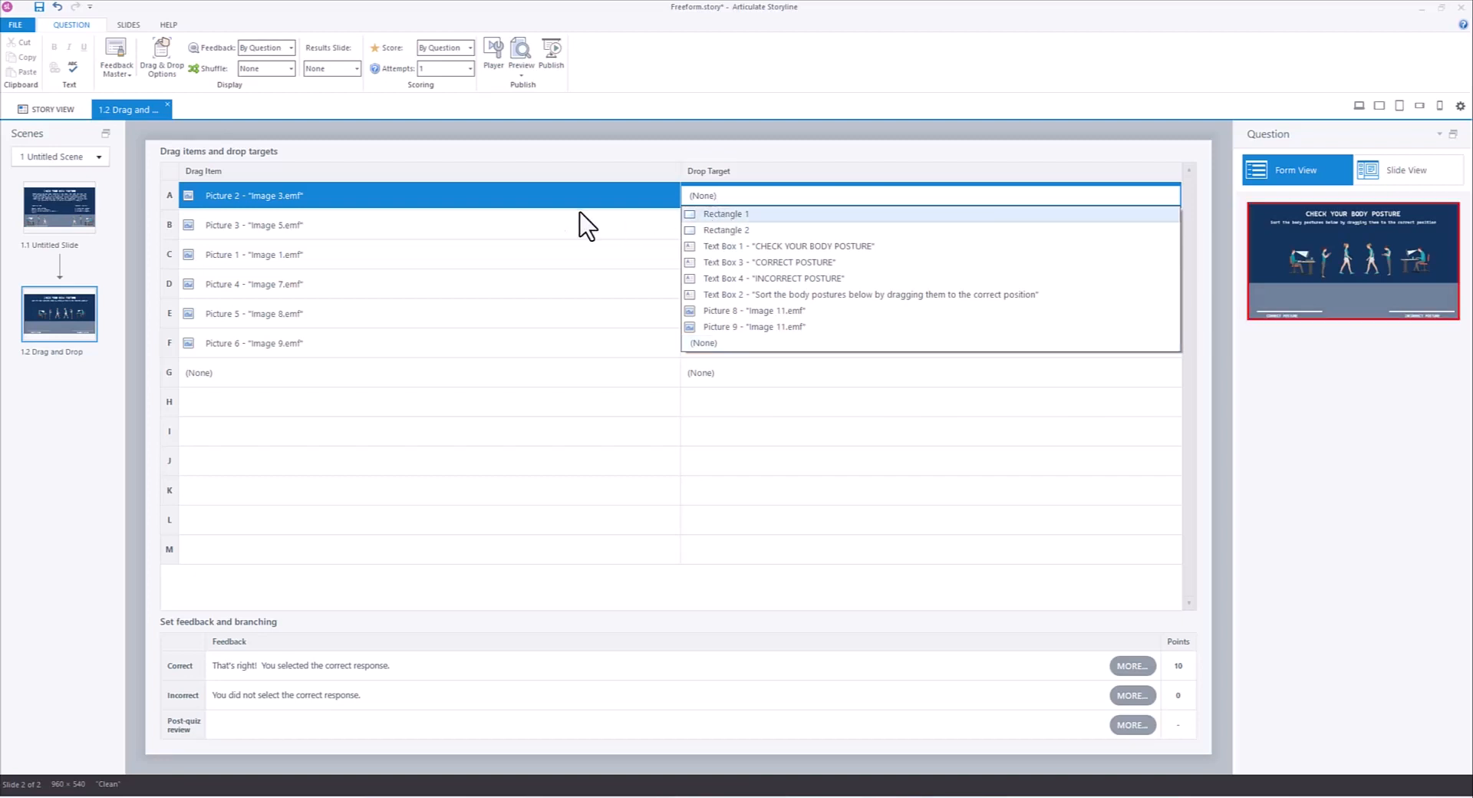
left_click(446, 210)
left_click(259, 198)
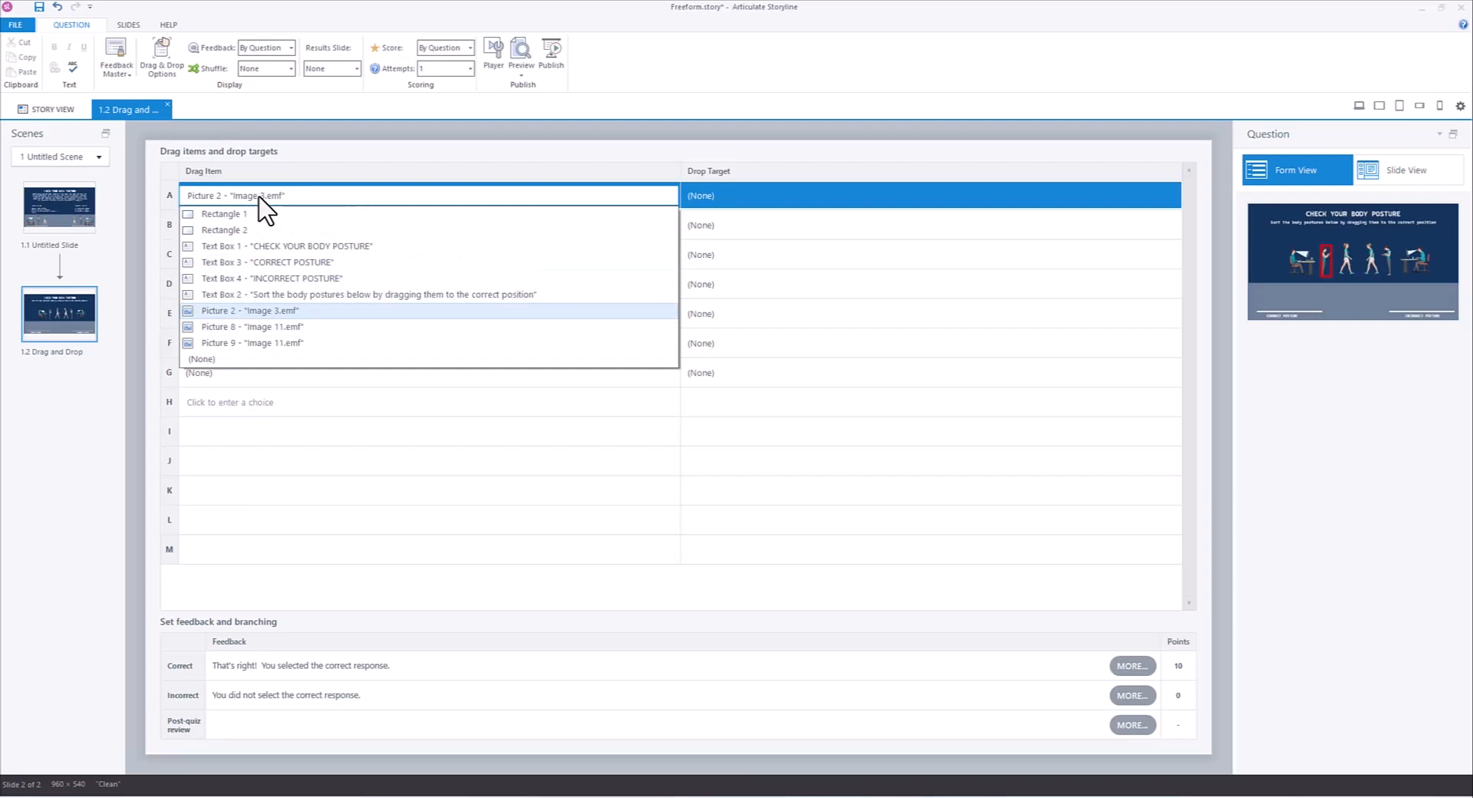
left_click(260, 200)
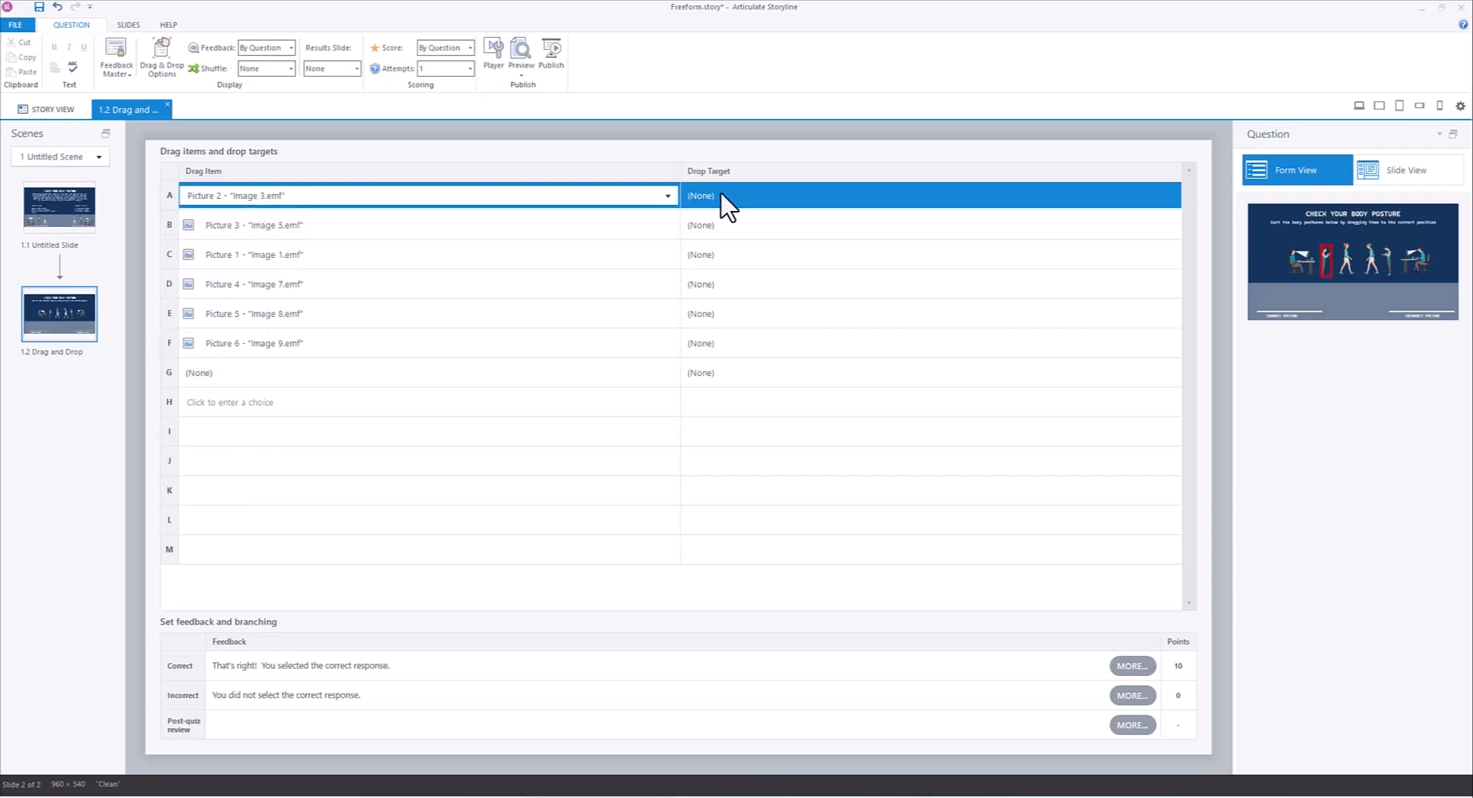
left_click(701, 200)
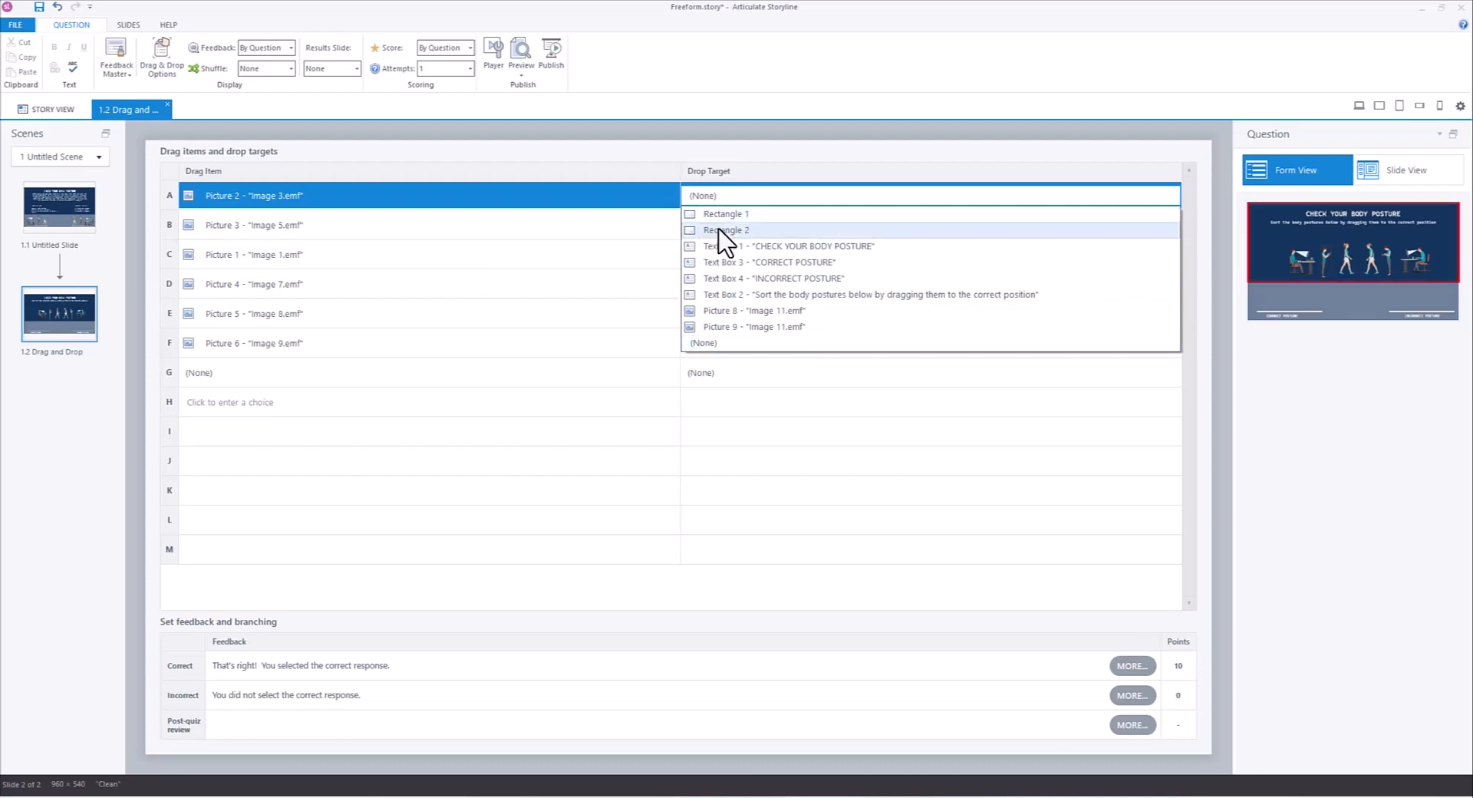
left_click(741, 328)
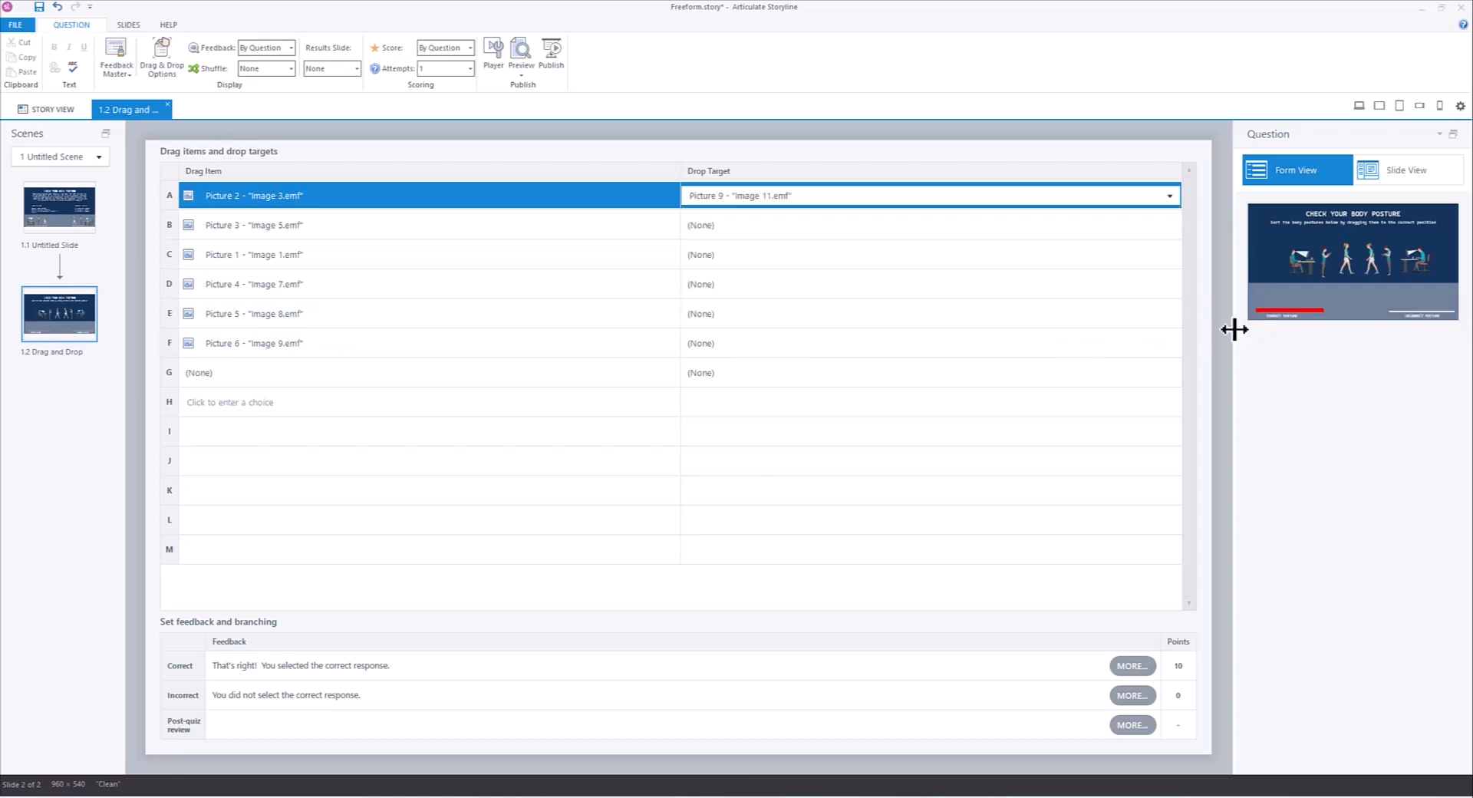
Widen the question pane to enlarge the slide thumbnail and set the drop target of Picture 3 in row B to Picture 9 - "Image 11.emf"
left_click_drag(1234, 329, 886, 391)
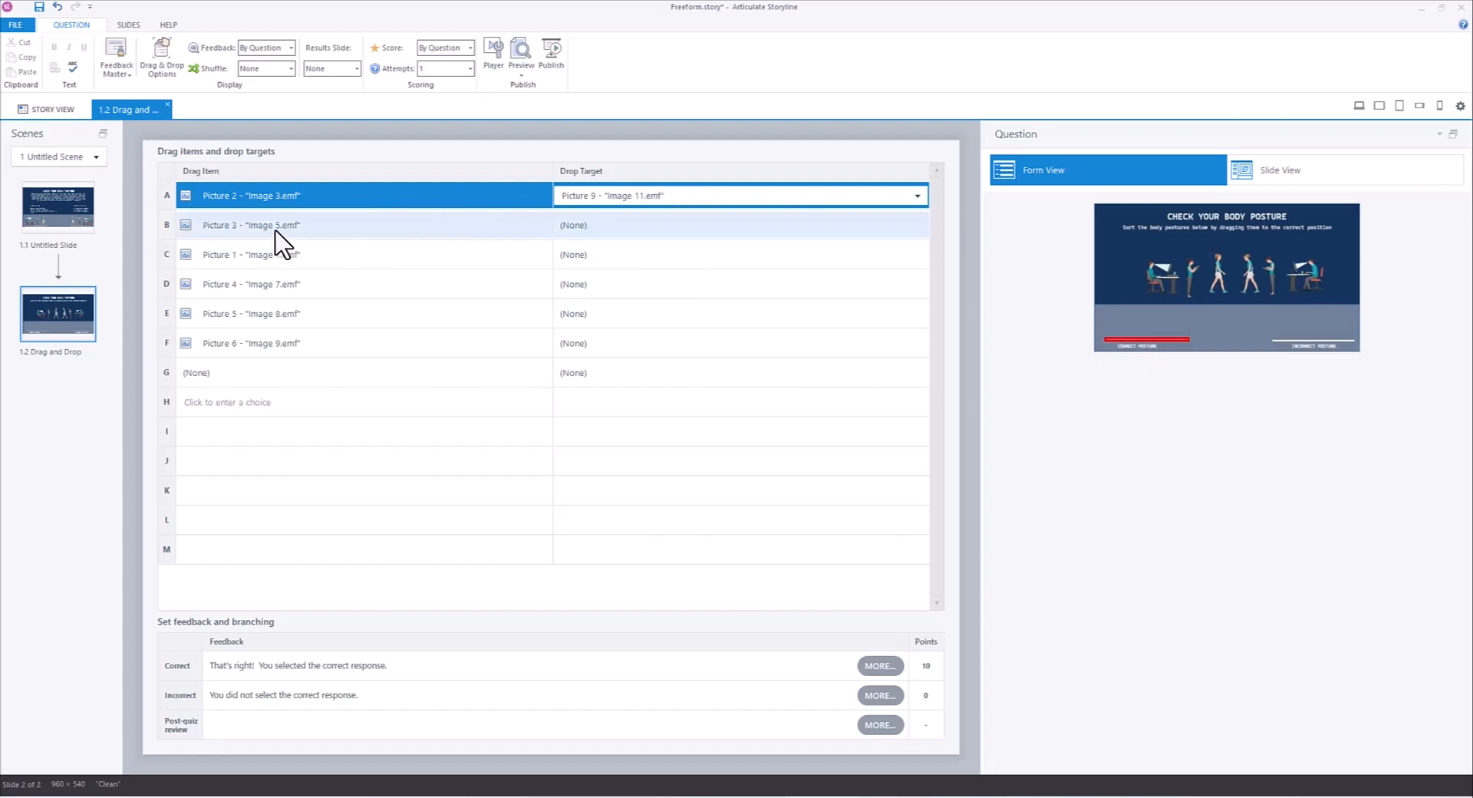
left_click(322, 230)
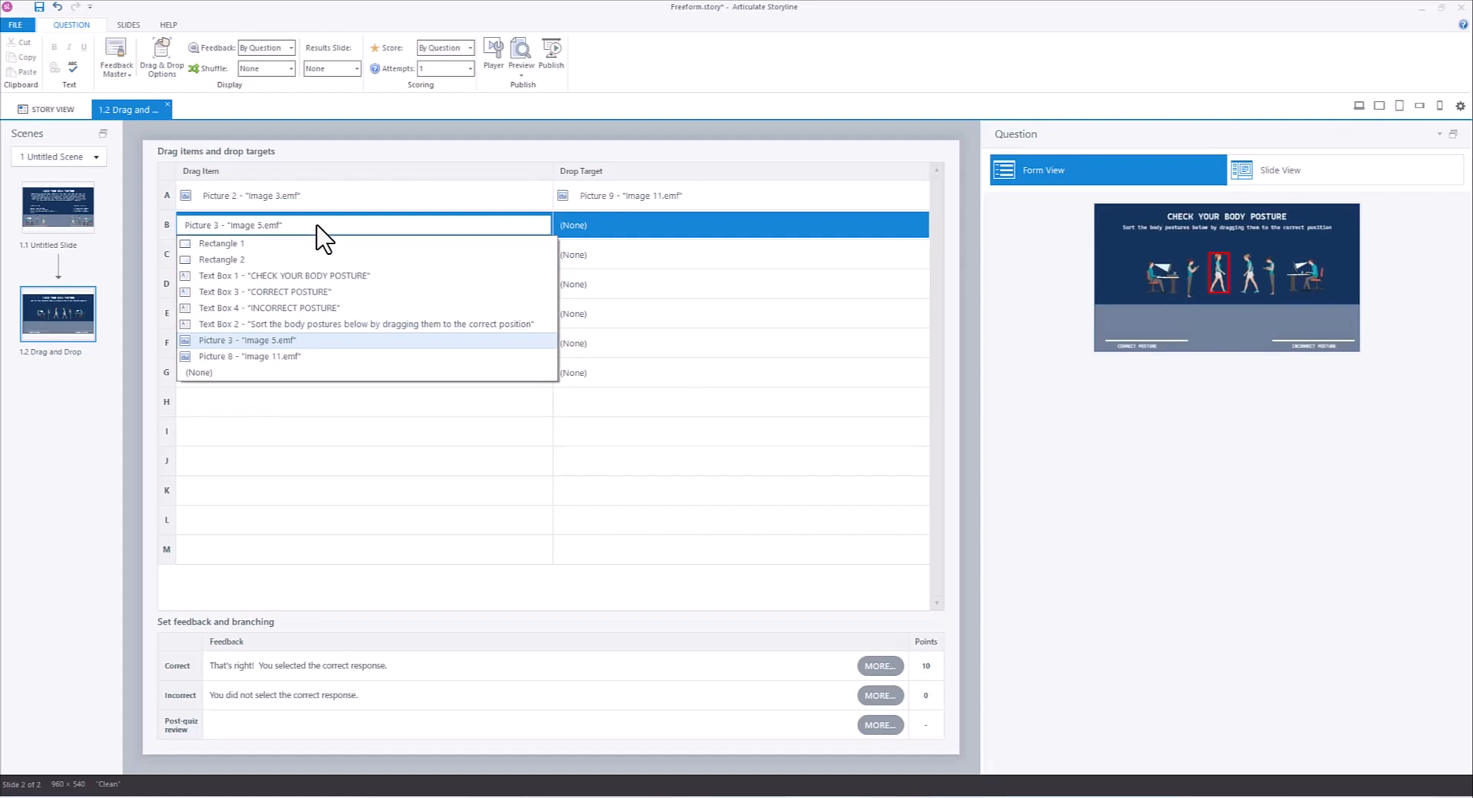
left_click(637, 234)
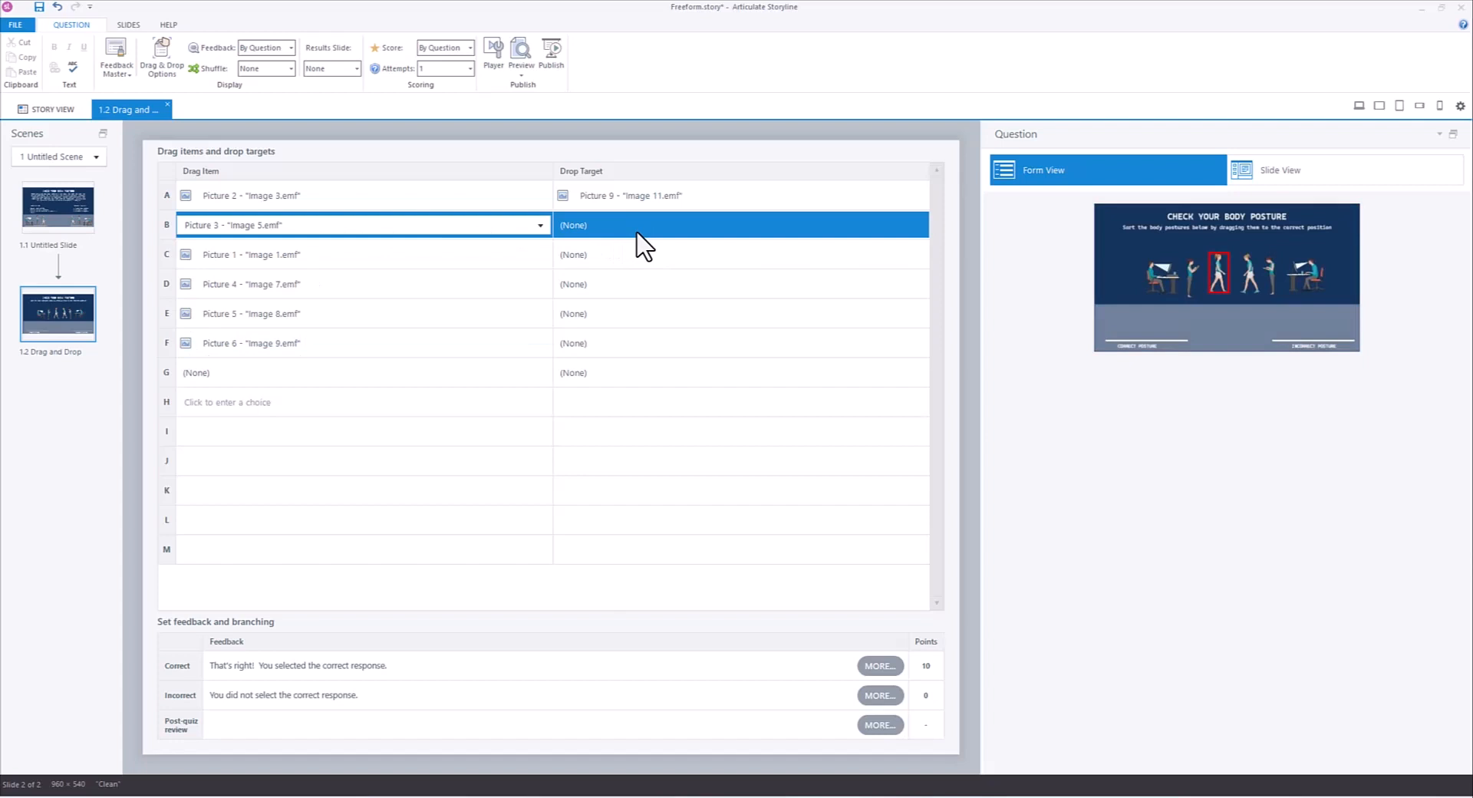
left_click(638, 233)
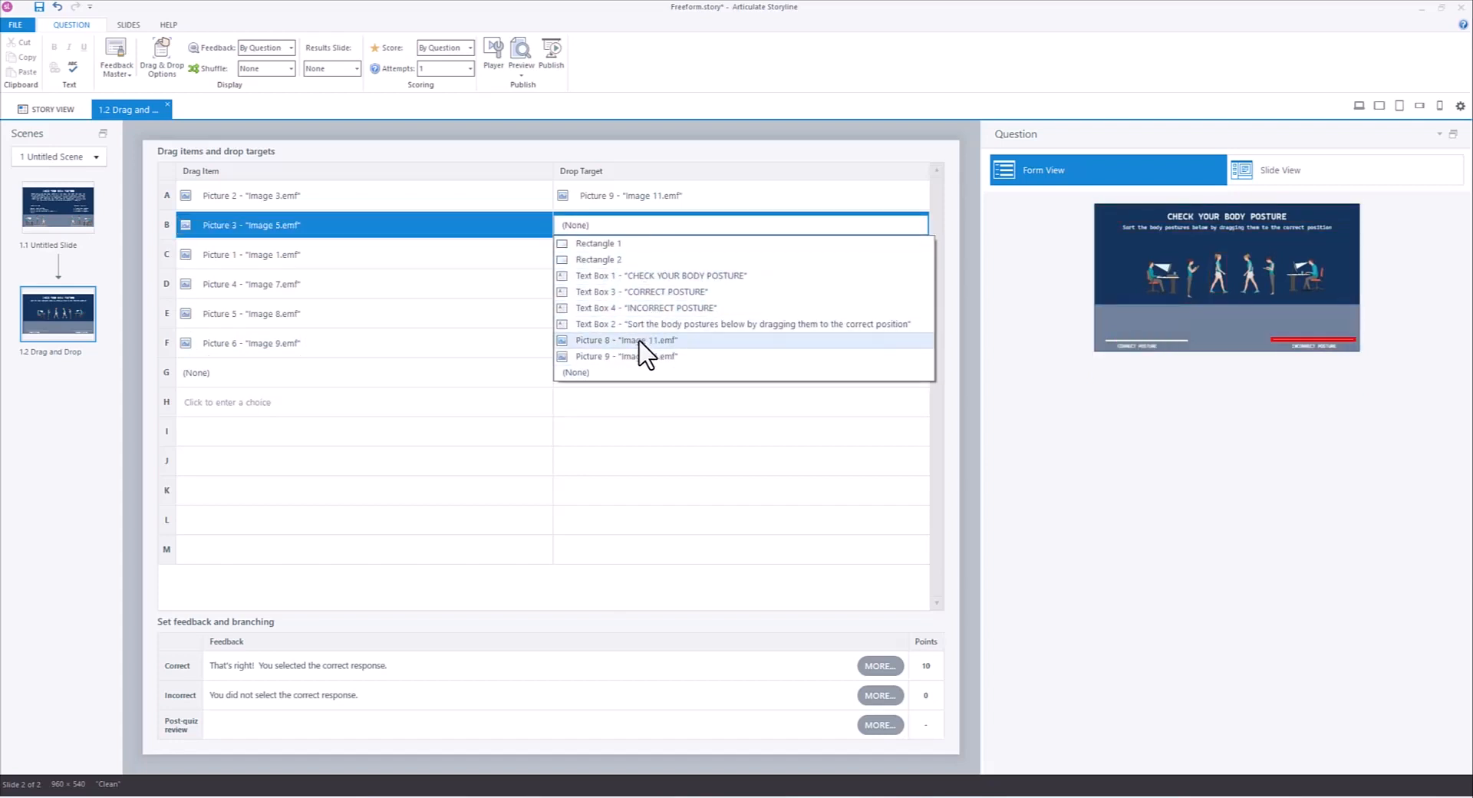
left_click(643, 357)
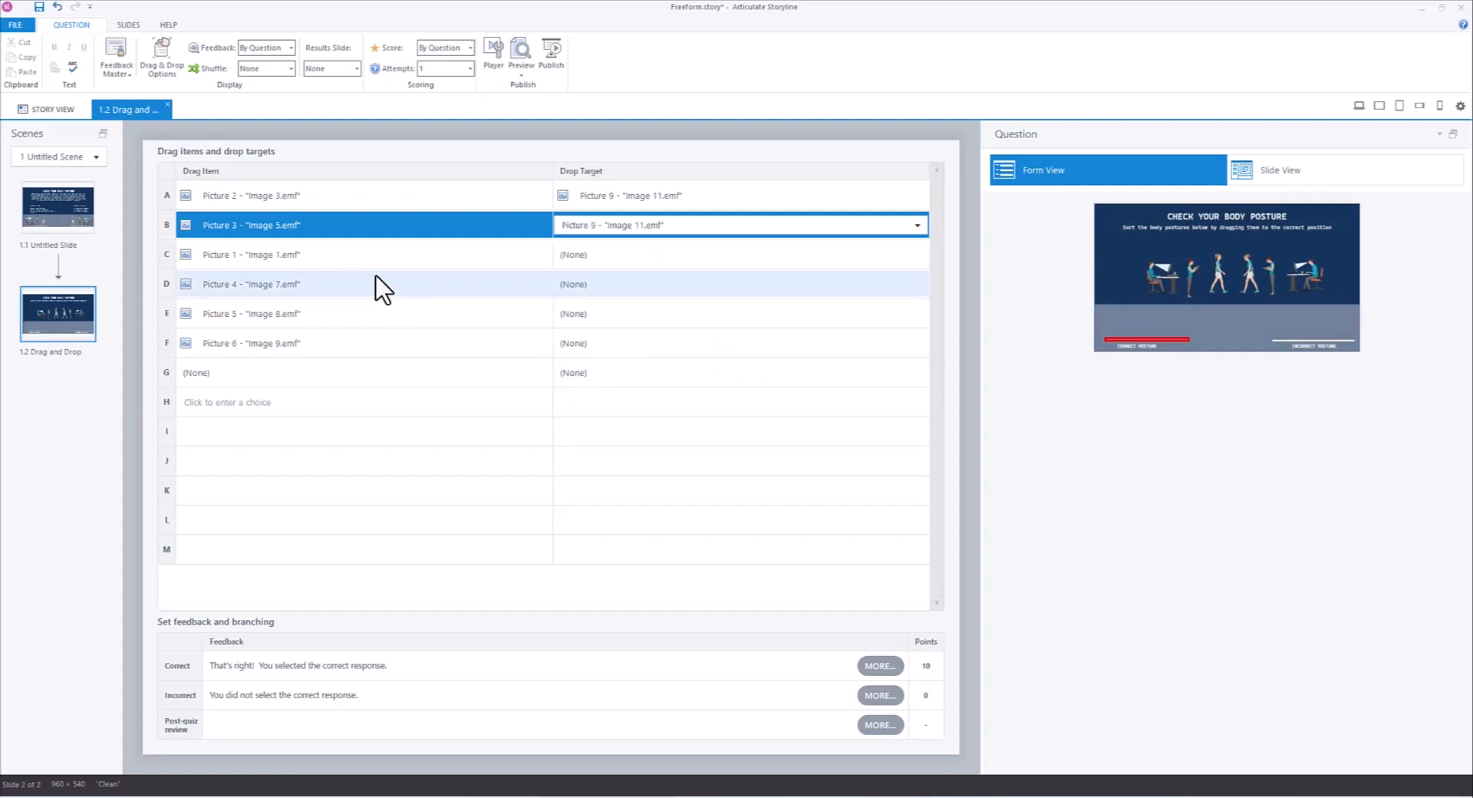
Set the drop target of Picture 1 in row C to Picture 9 - "Image 11.emf"
left_click(354, 258)
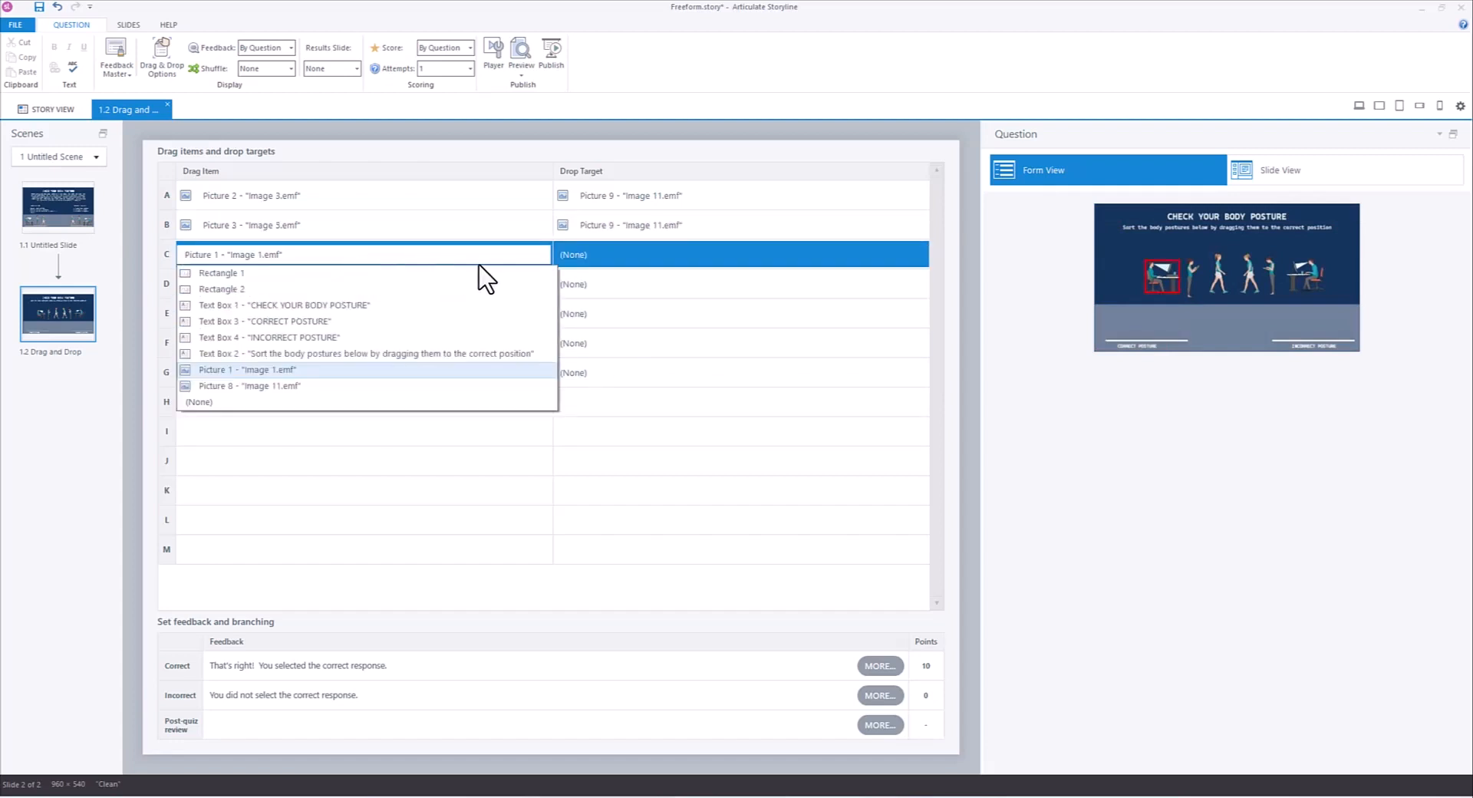
left_click(606, 258)
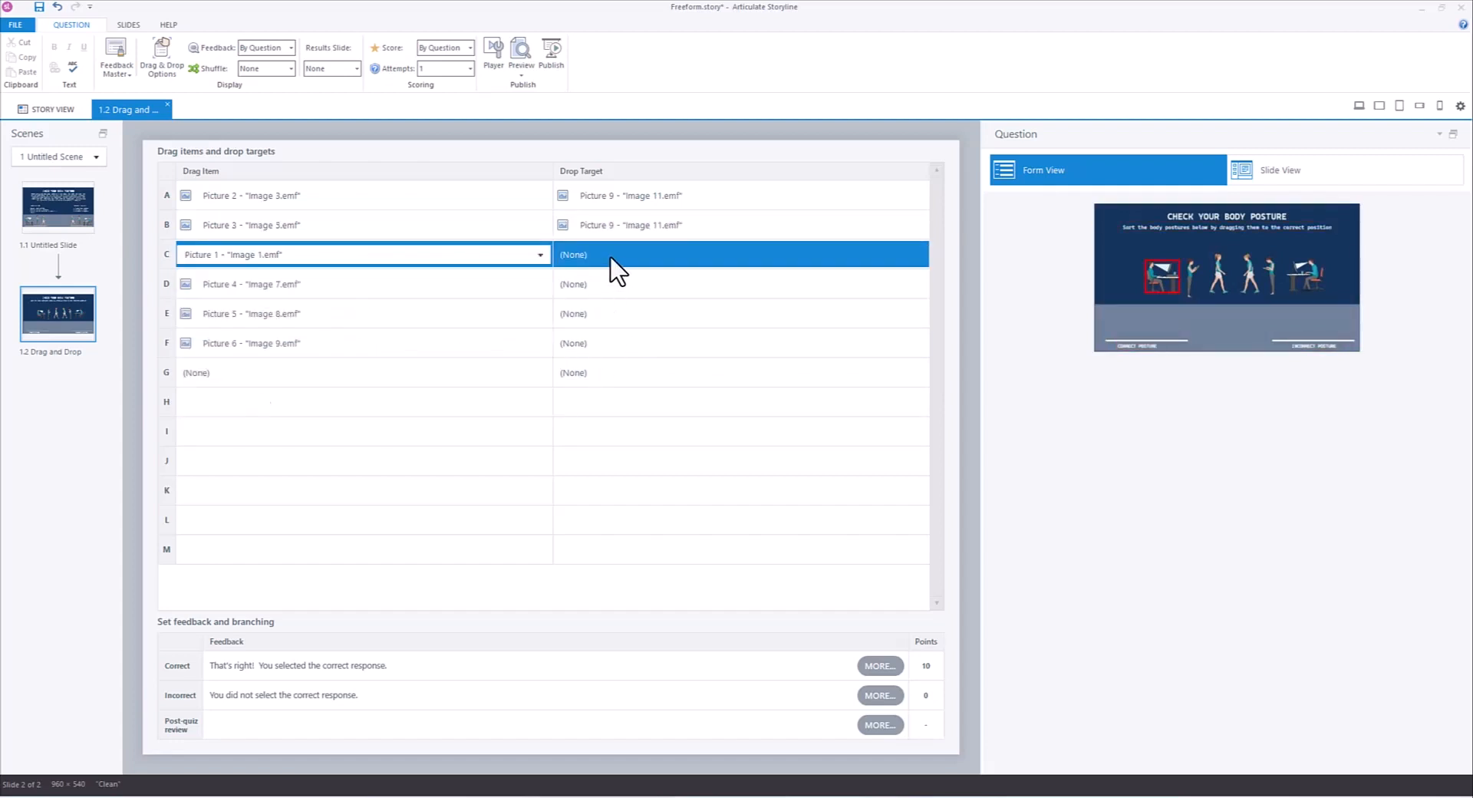
left_click(608, 257)
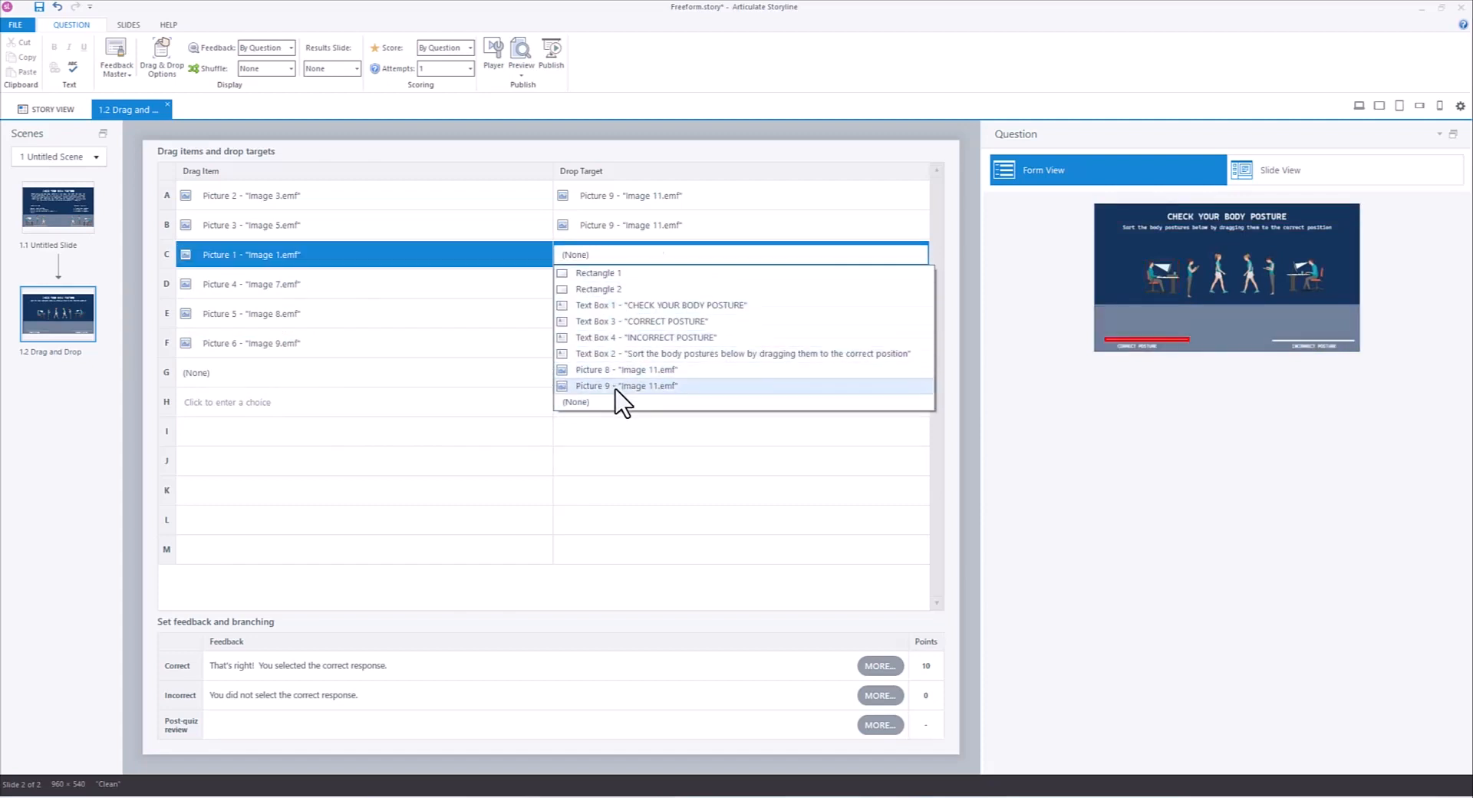
left_click(617, 385)
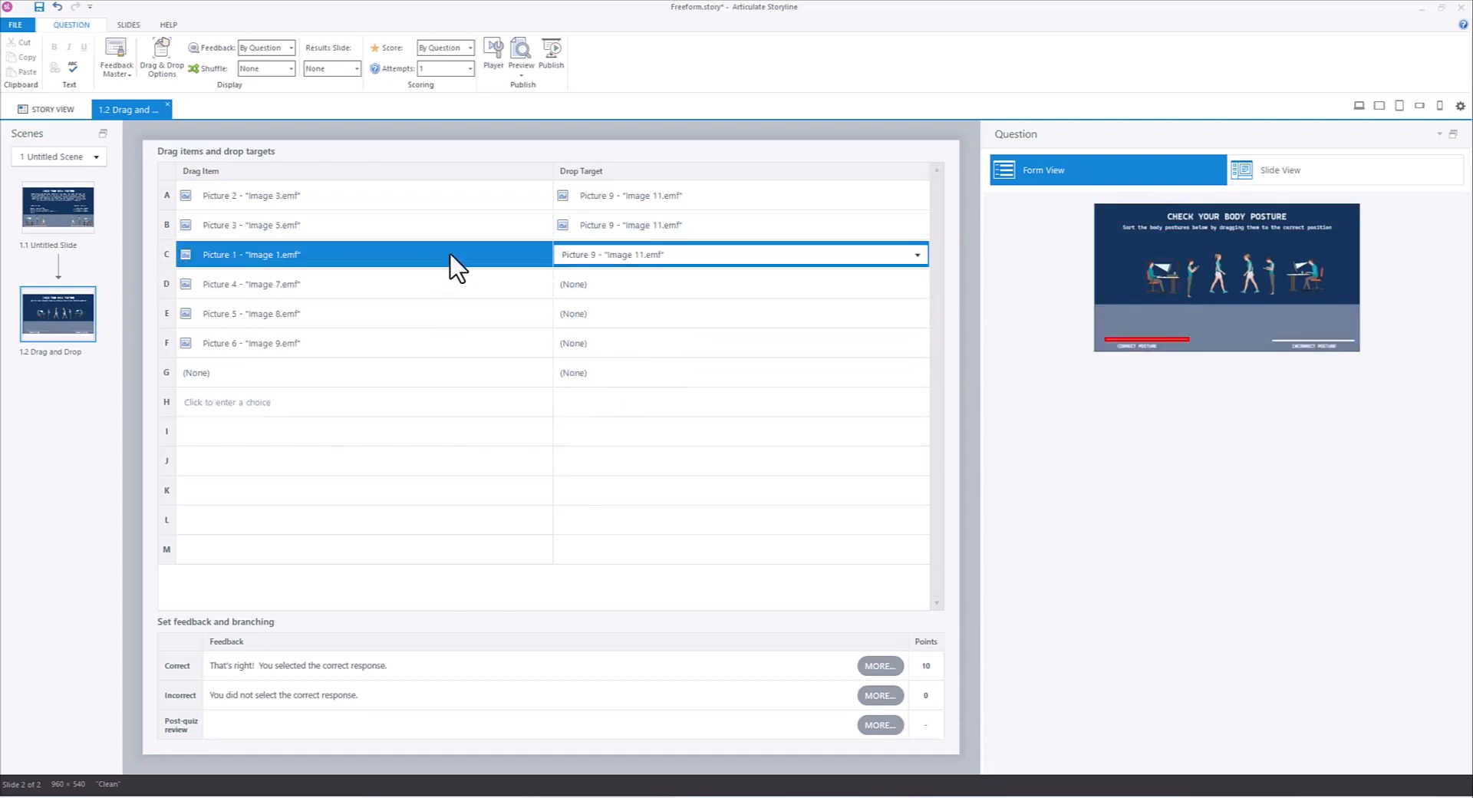
Check which posture the drag item in row D shows and set the drop target of Picture 4 to Picture 8 - "Image 11.emf"
left_click(469, 291)
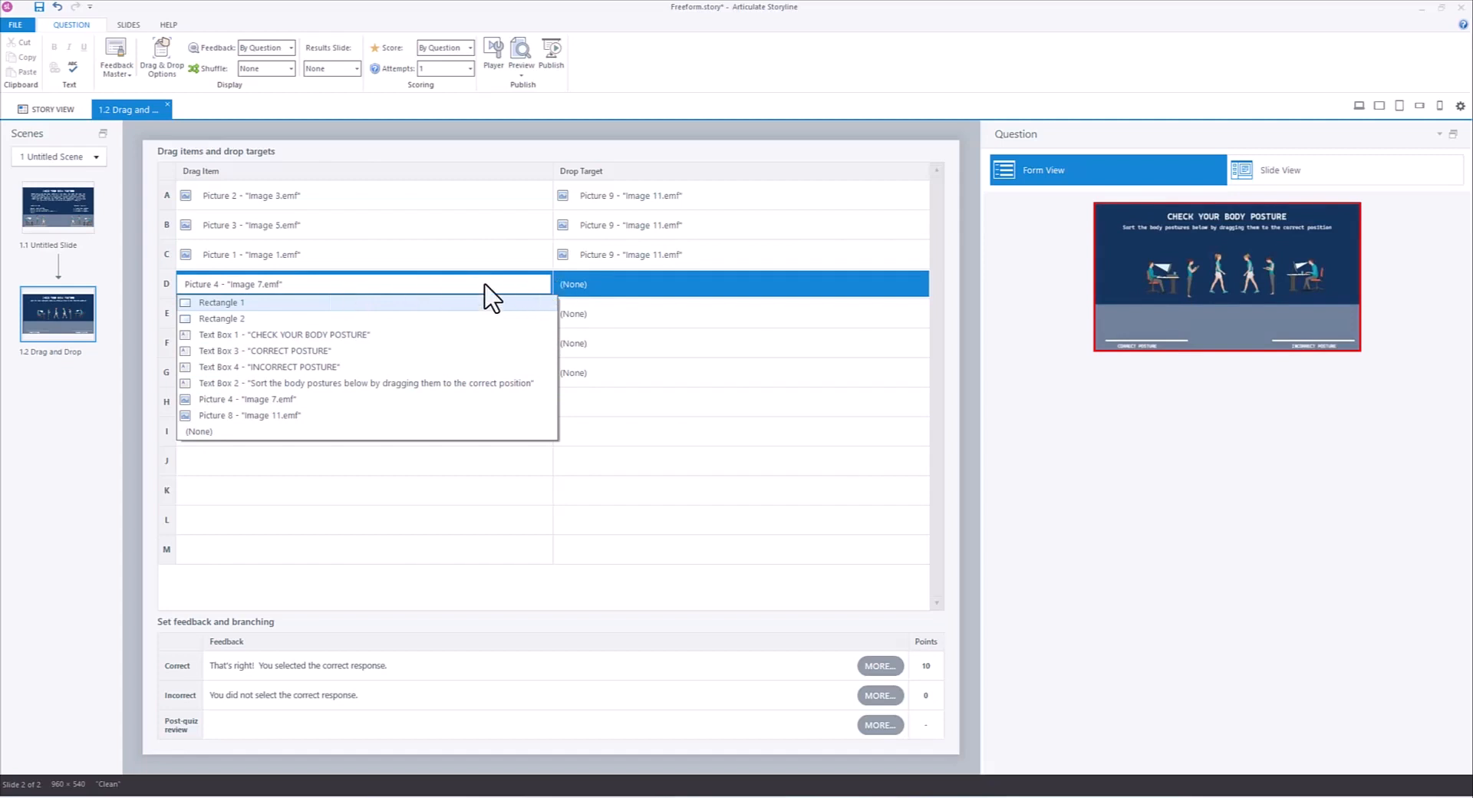
left_click(437, 289)
left_click(414, 292)
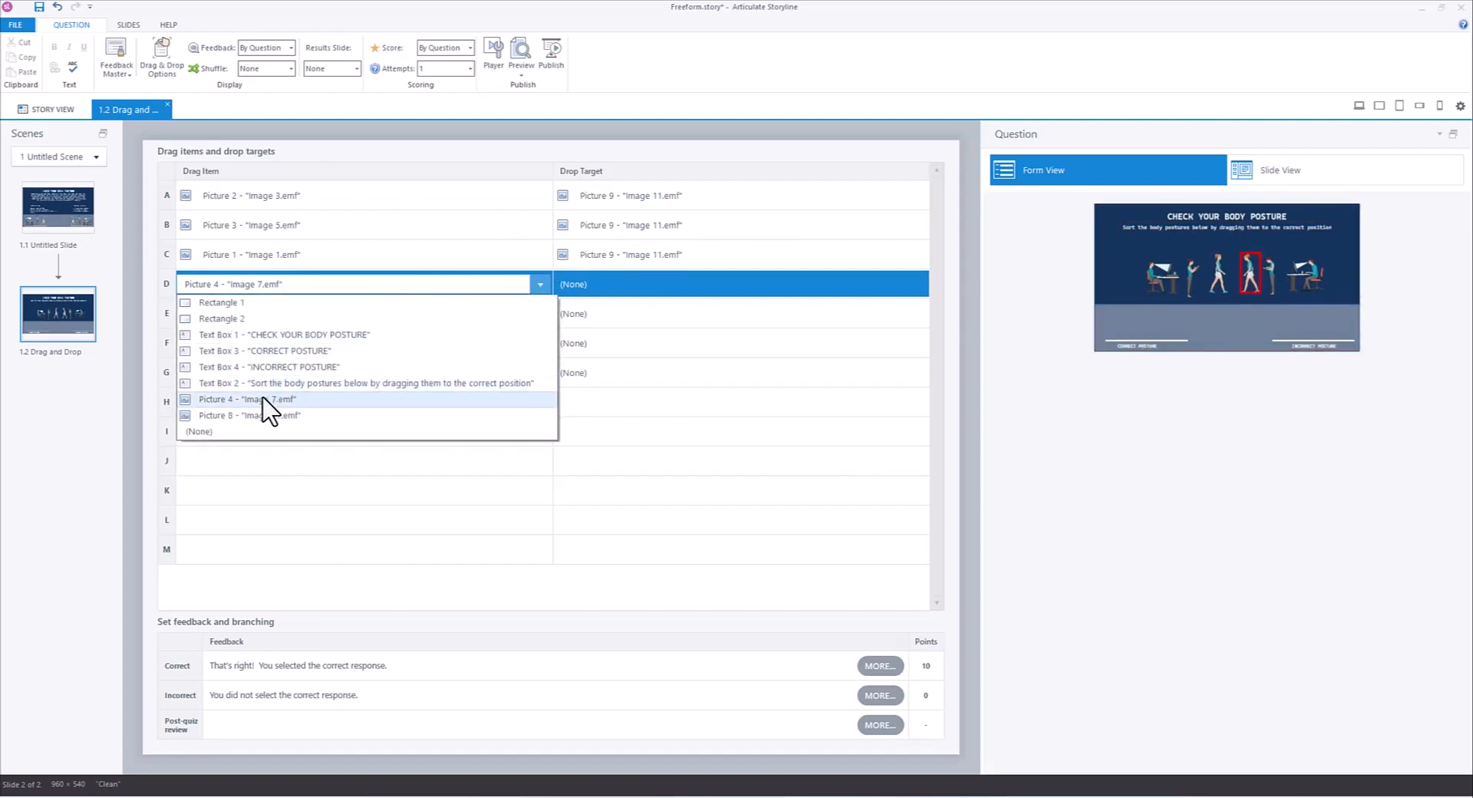
left_click(600, 289)
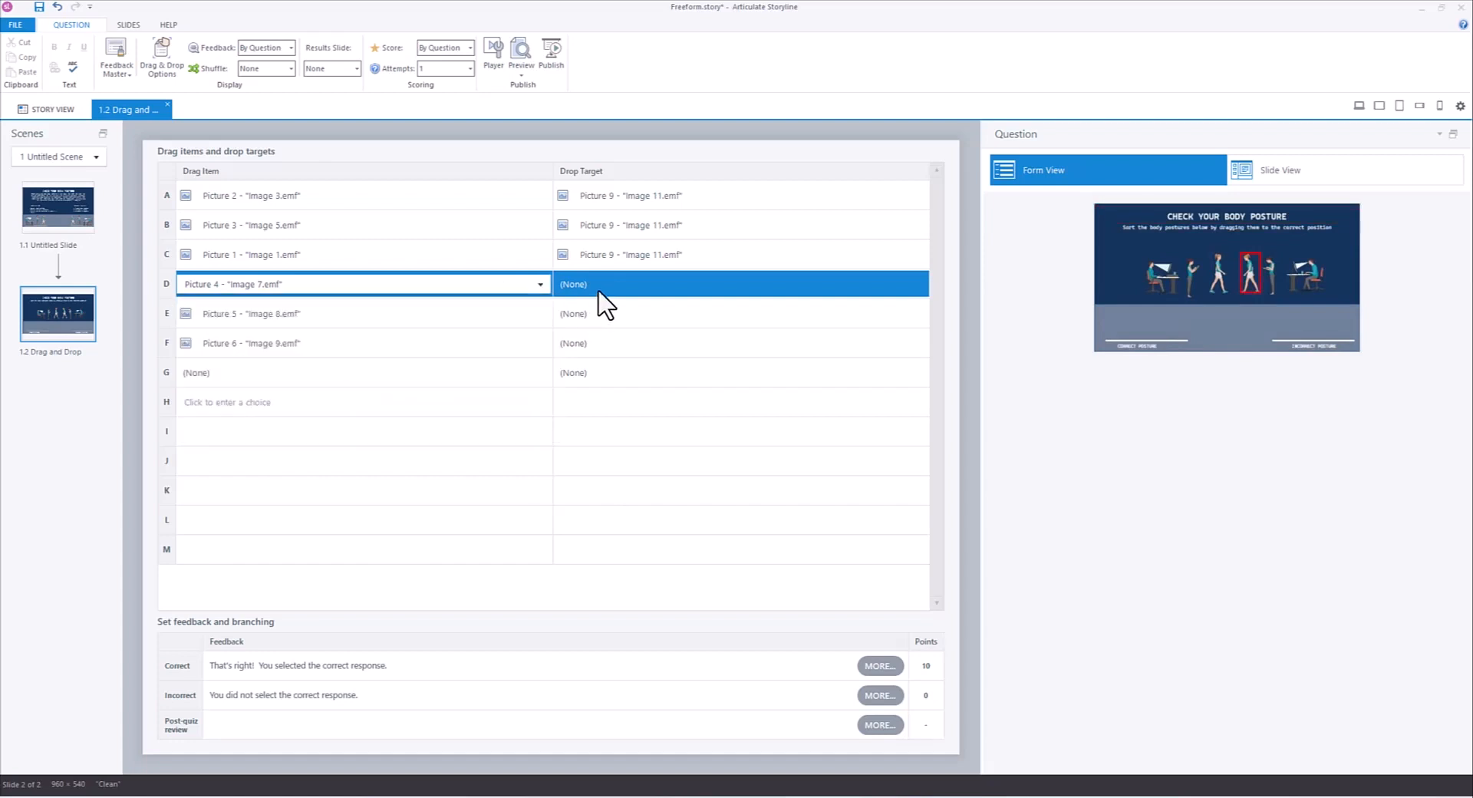
left_click(600, 289)
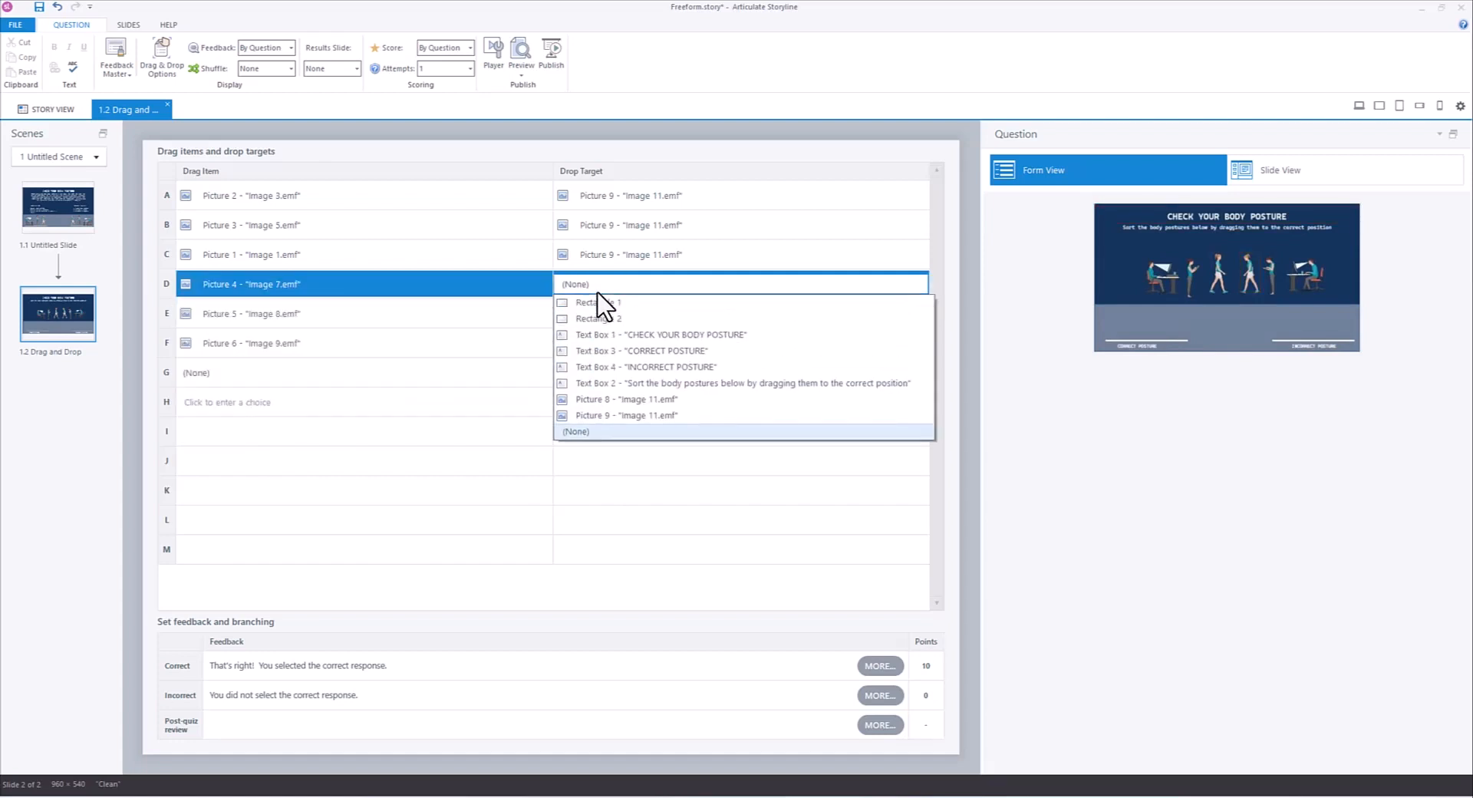
left_click(604, 399)
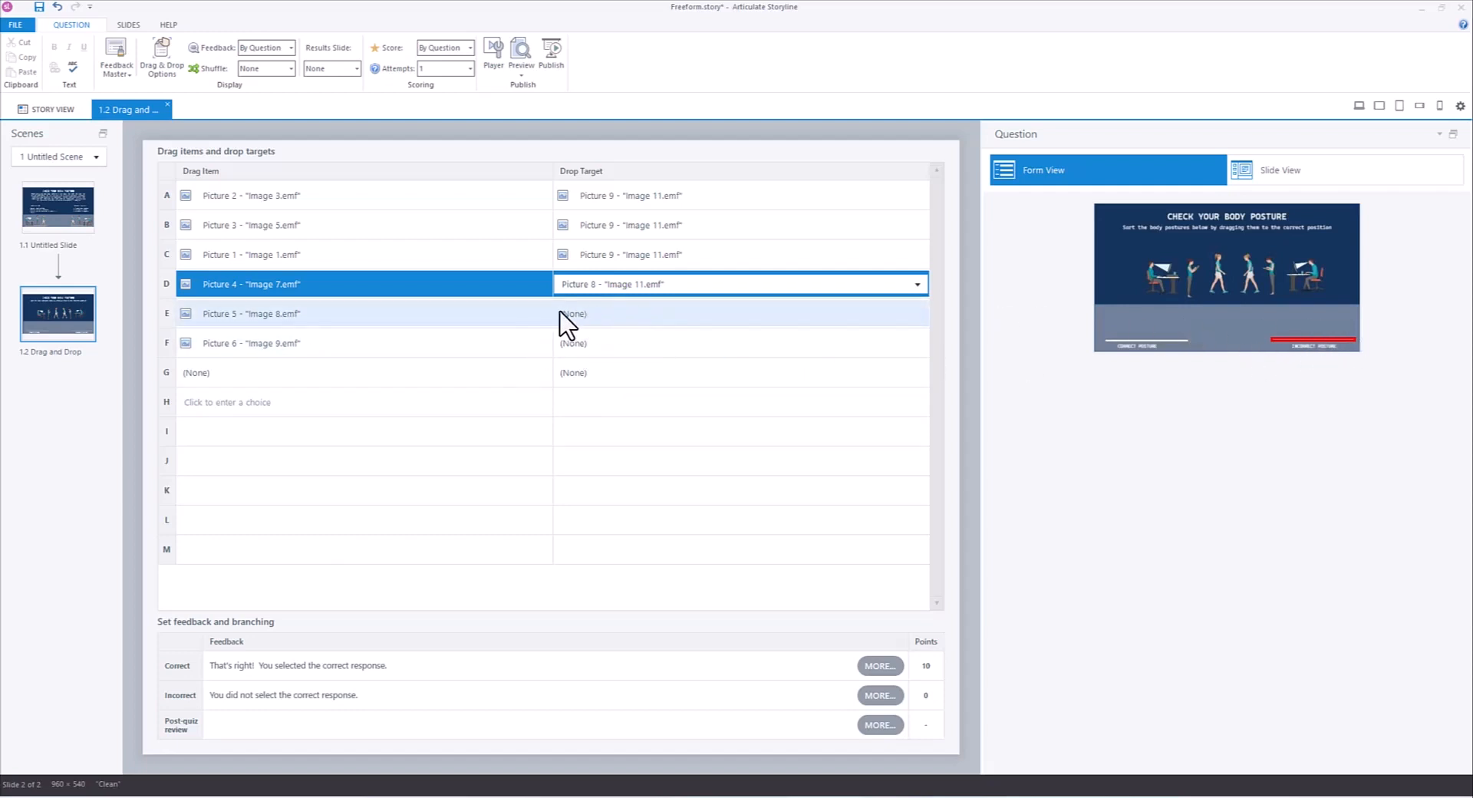
Set the drop targets of Picture 5 in row E and Picture 6 in row F to Picture 8 - "Image 11.emf"
left_click(594, 321)
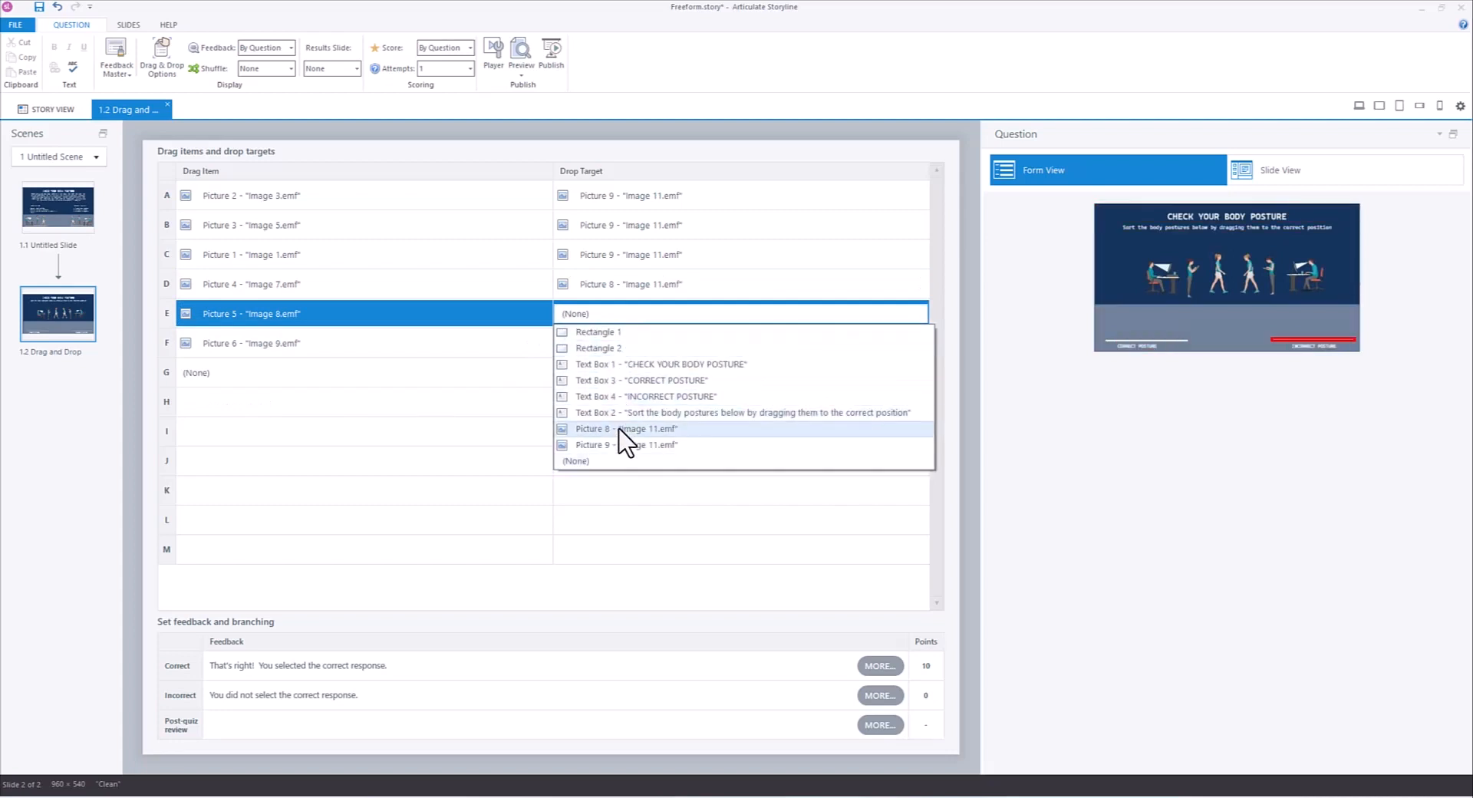
left_click(627, 428)
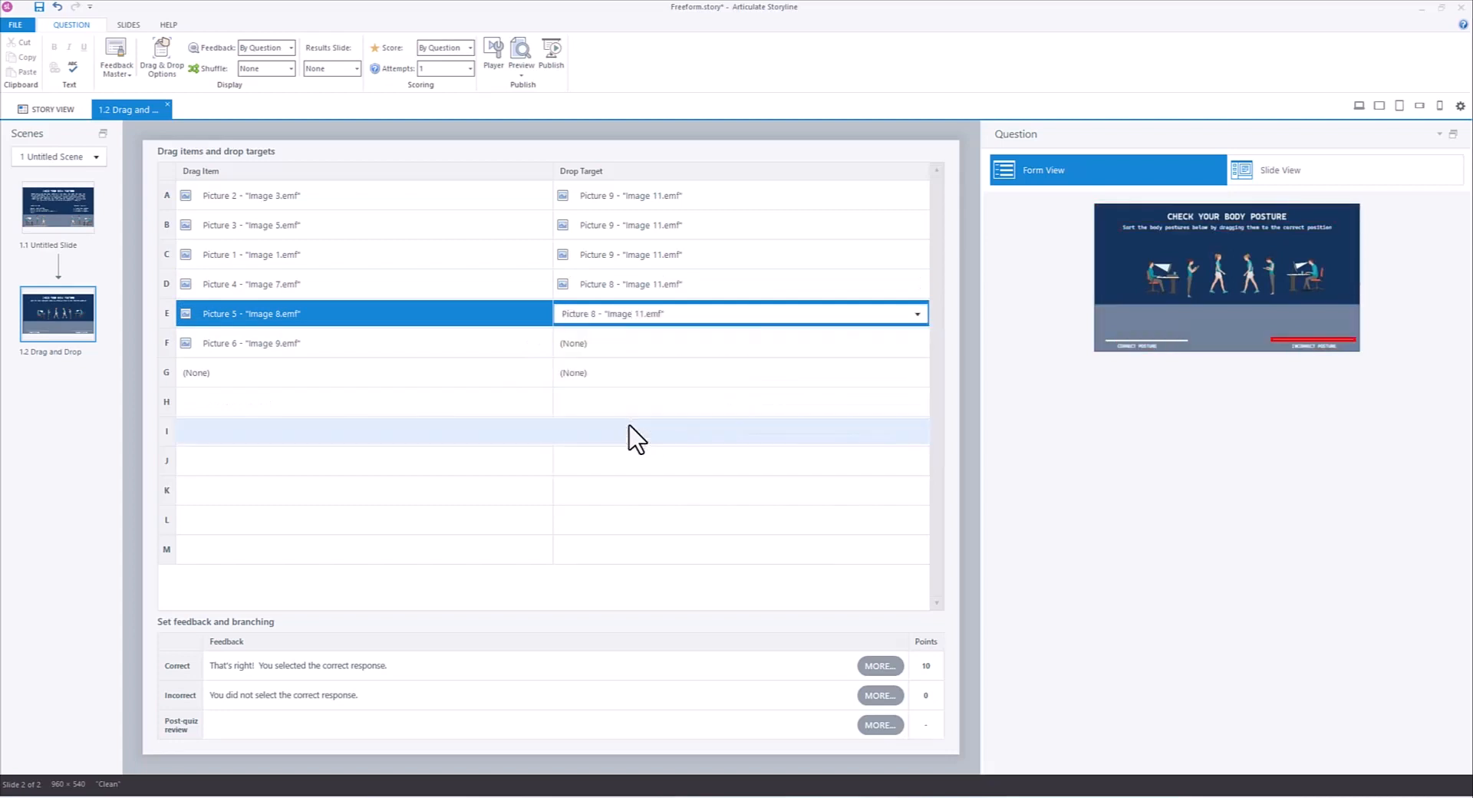
left_click(606, 342)
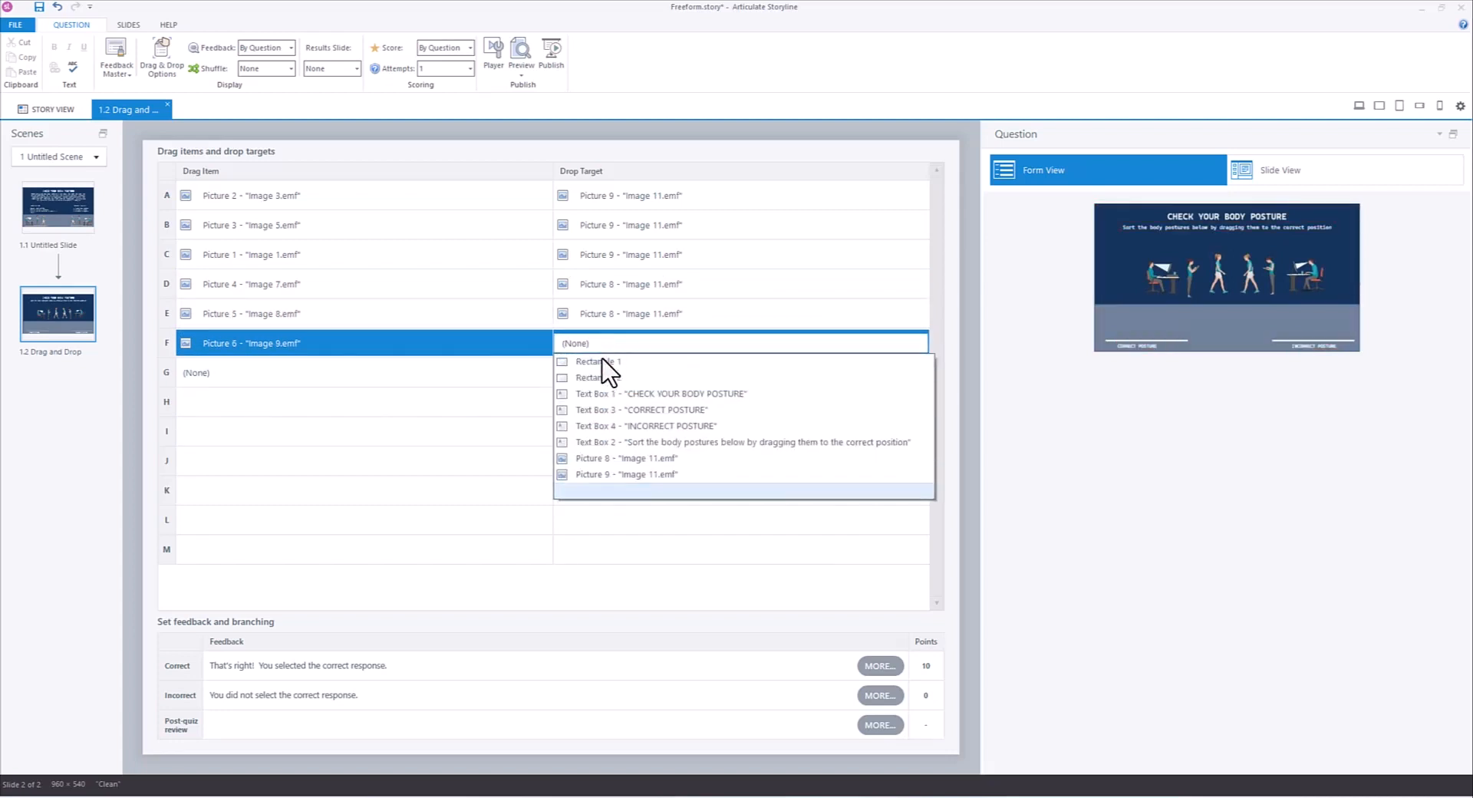
left_click(612, 459)
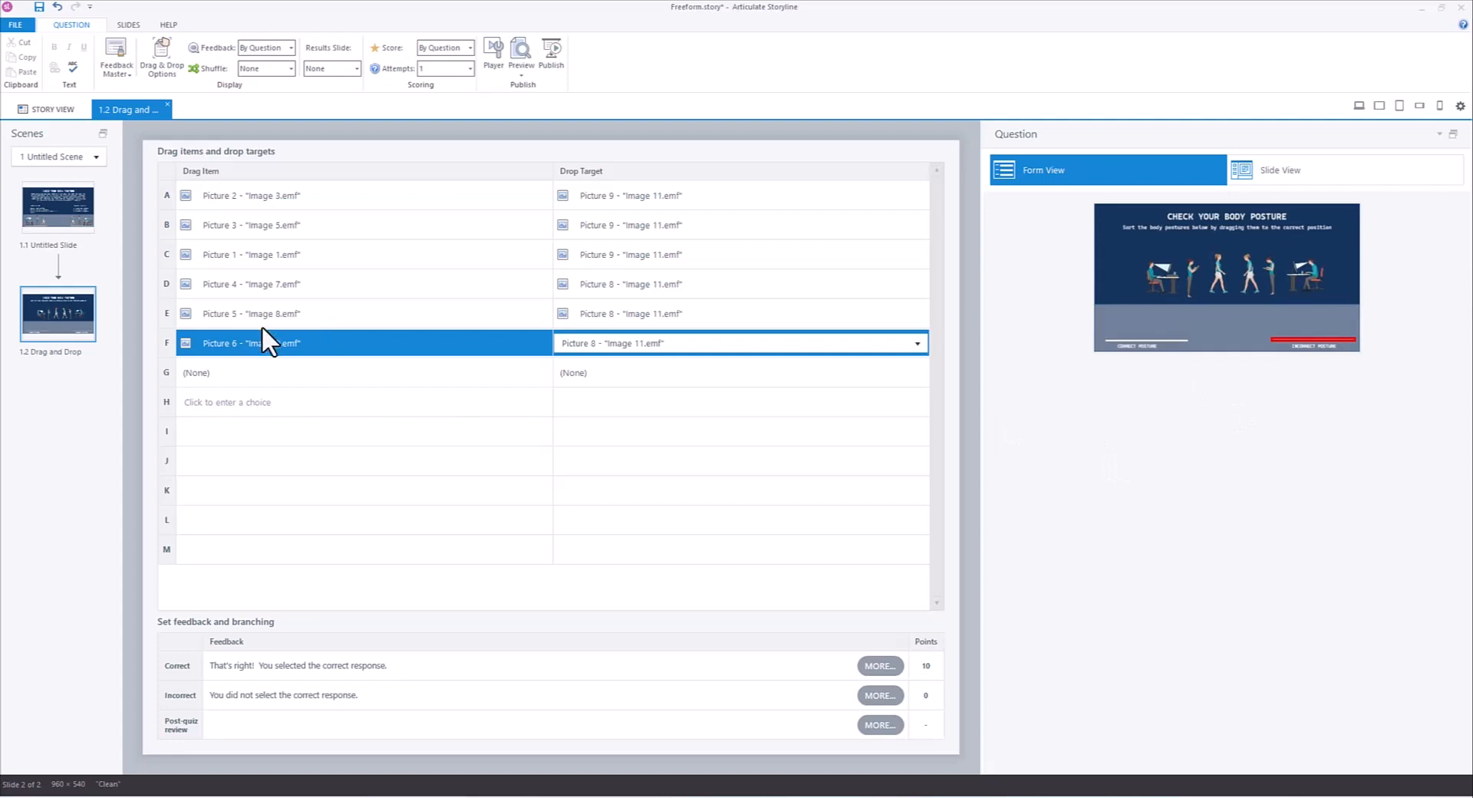
Preview the project and advance from the introduction slide to the Drag and Drop slide
left_click(523, 53)
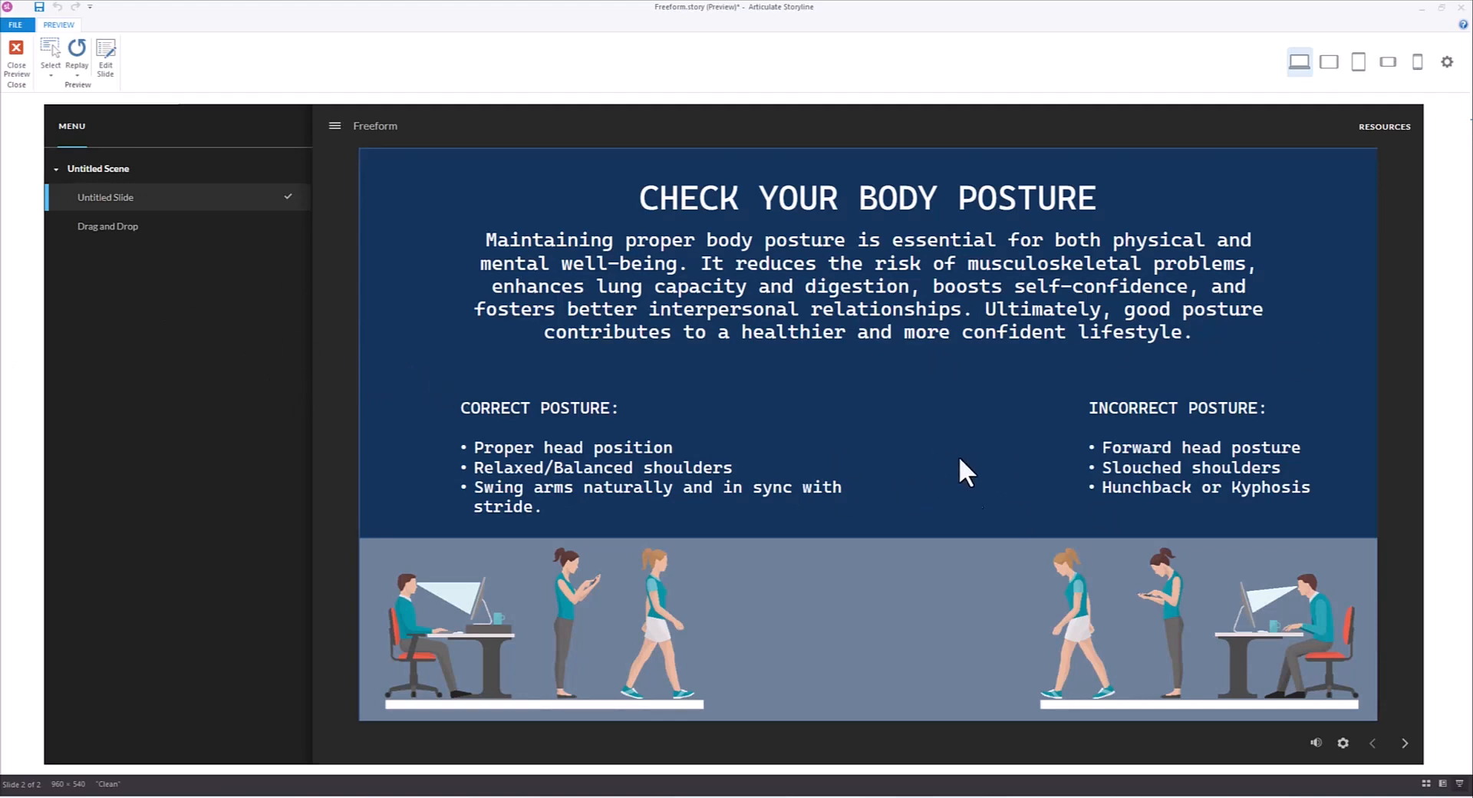
left_click(1405, 743)
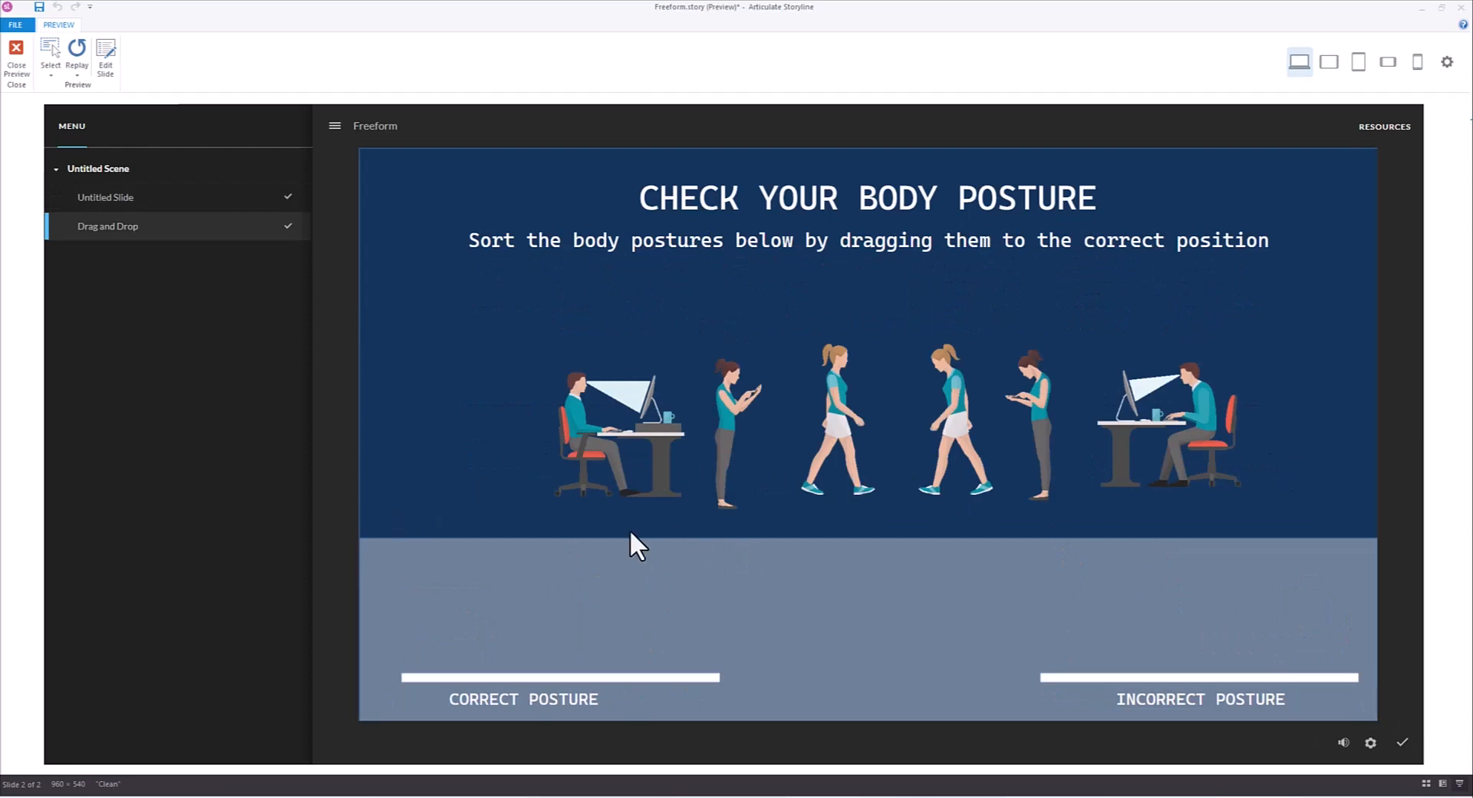